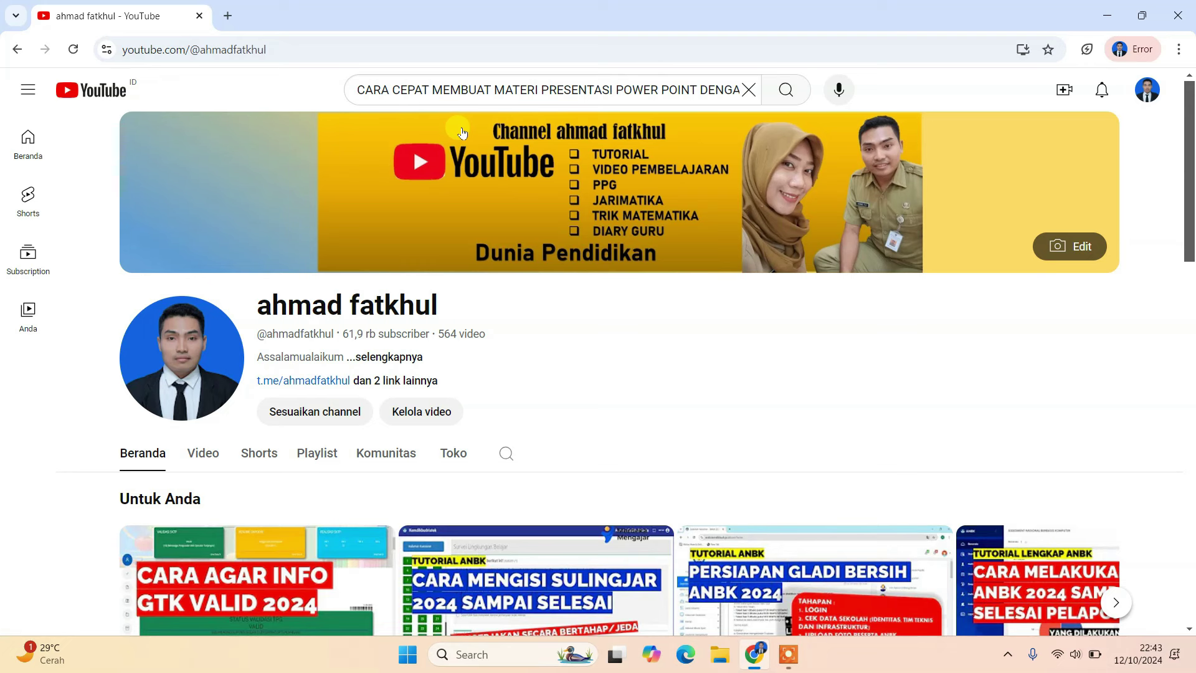
# Open a new Chrome tab beside the YouTube channel tab.
pyautogui.click(227, 17)
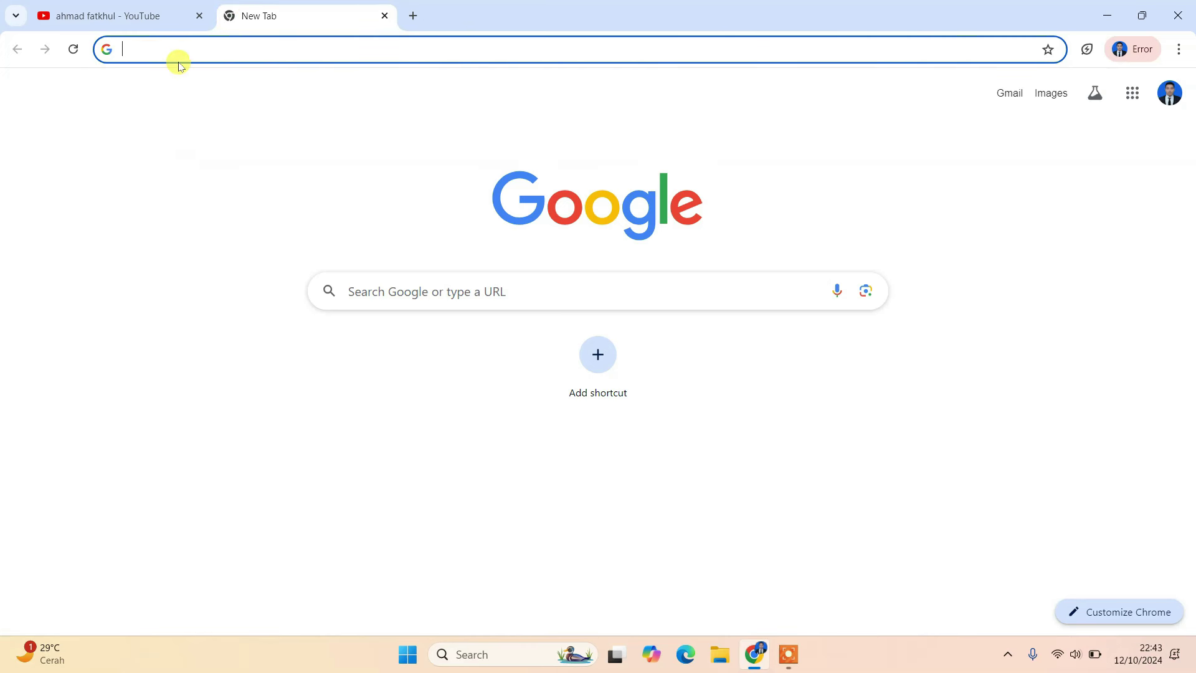
# Search Google for 'GAMA AI' from the address bar, correcting the typo.
pyautogui.click(212, 56)
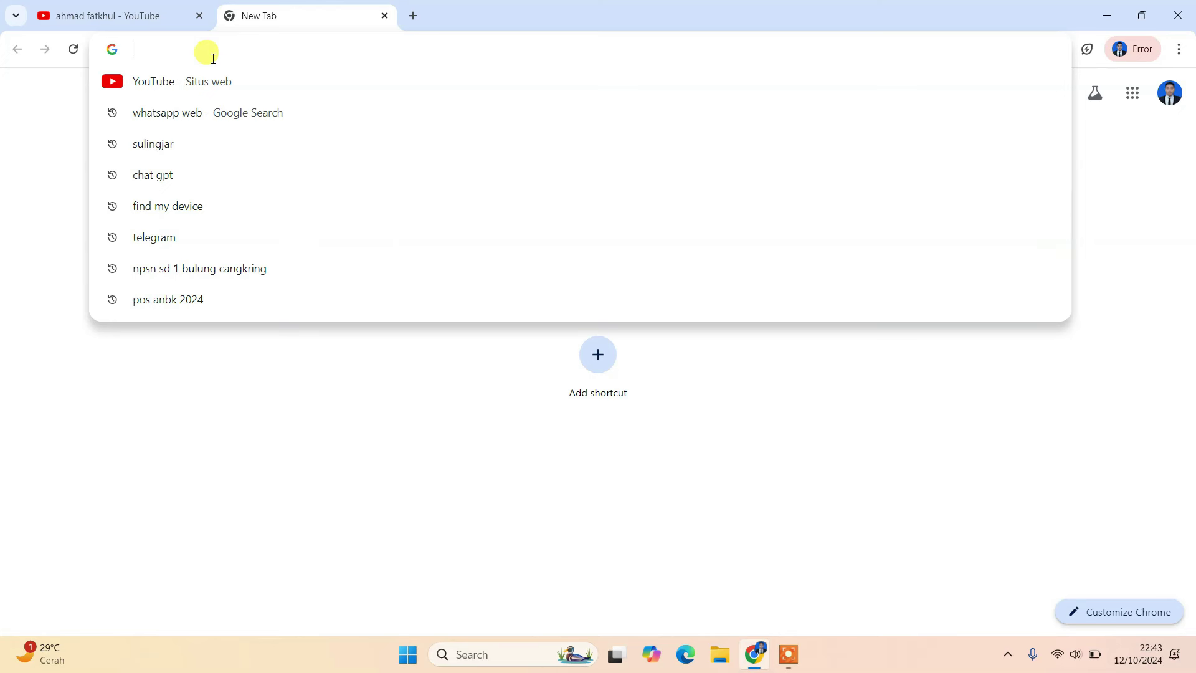
pyautogui.write('G')
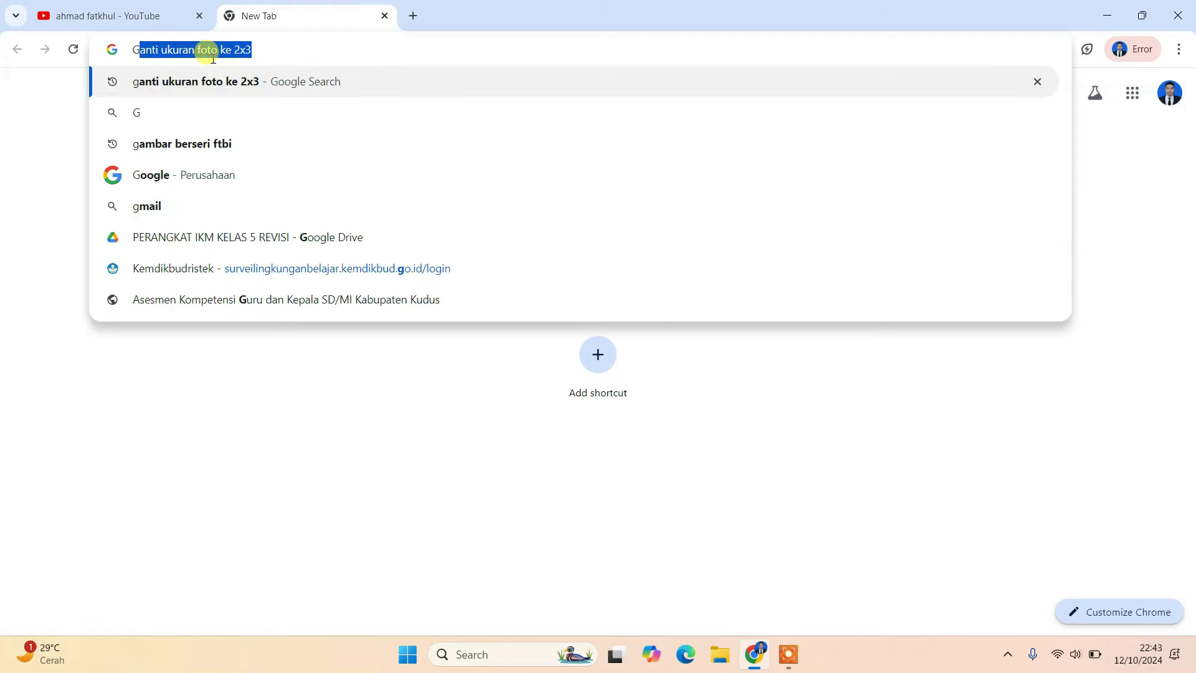
pyautogui.write('AMA')
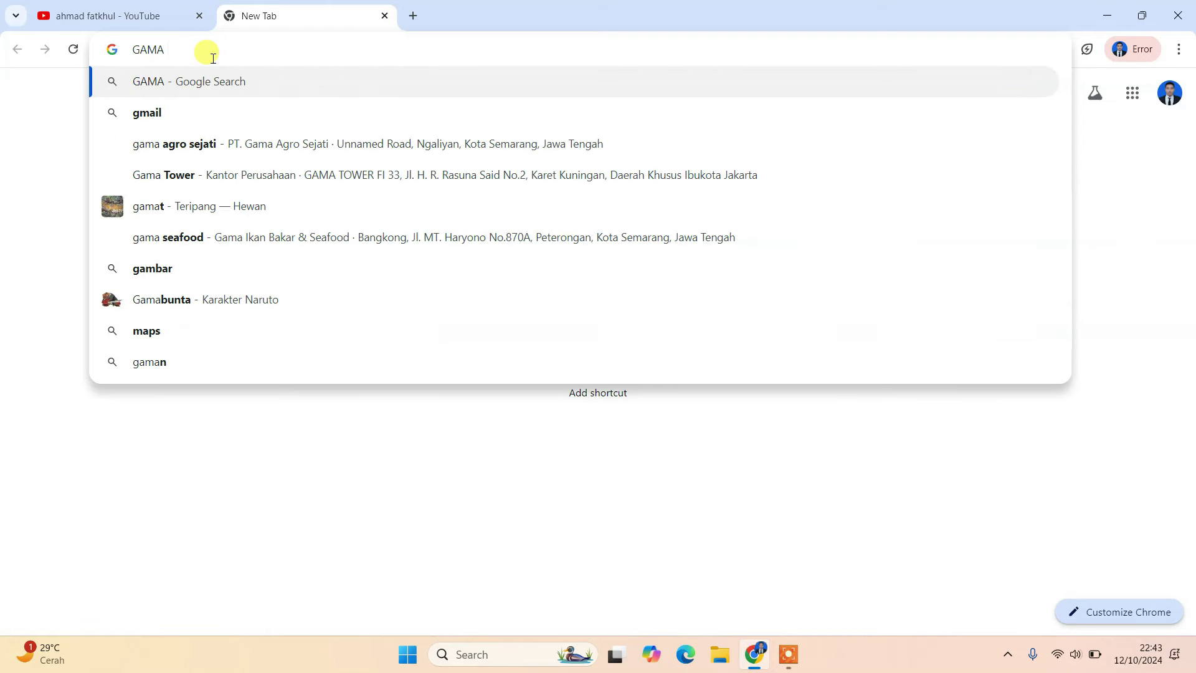
pyautogui.write(' IA')
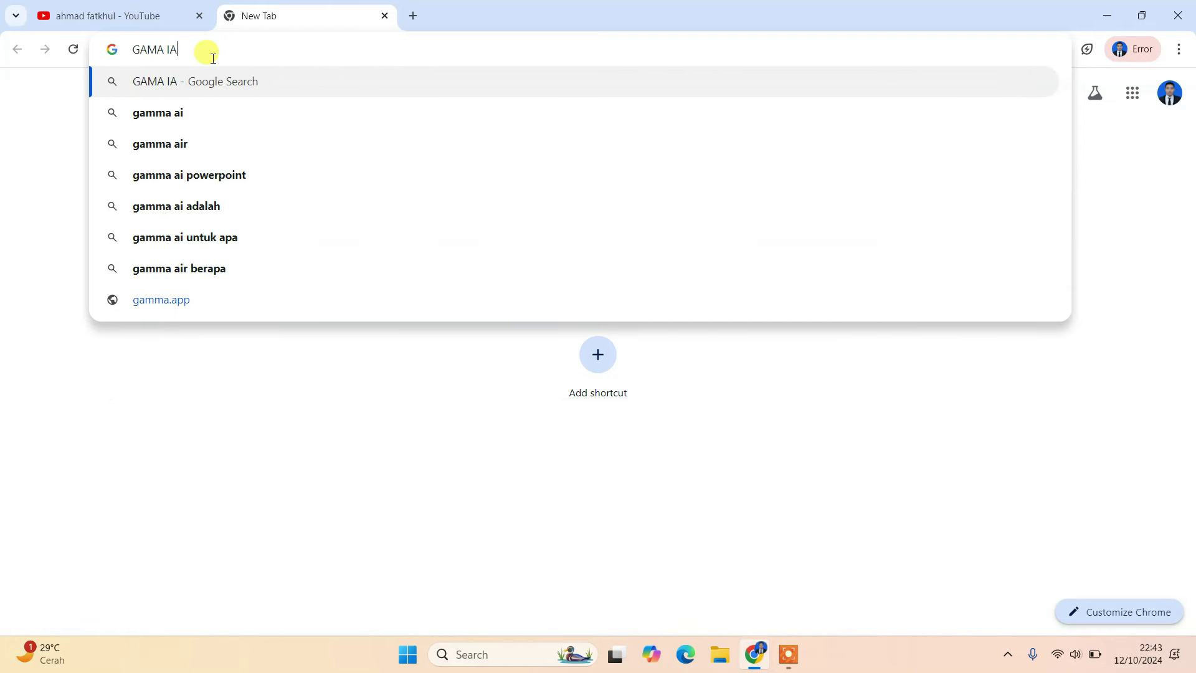
pyautogui.press('BackSpace')
pyautogui.press('BackSpace')
pyautogui.write('AI')
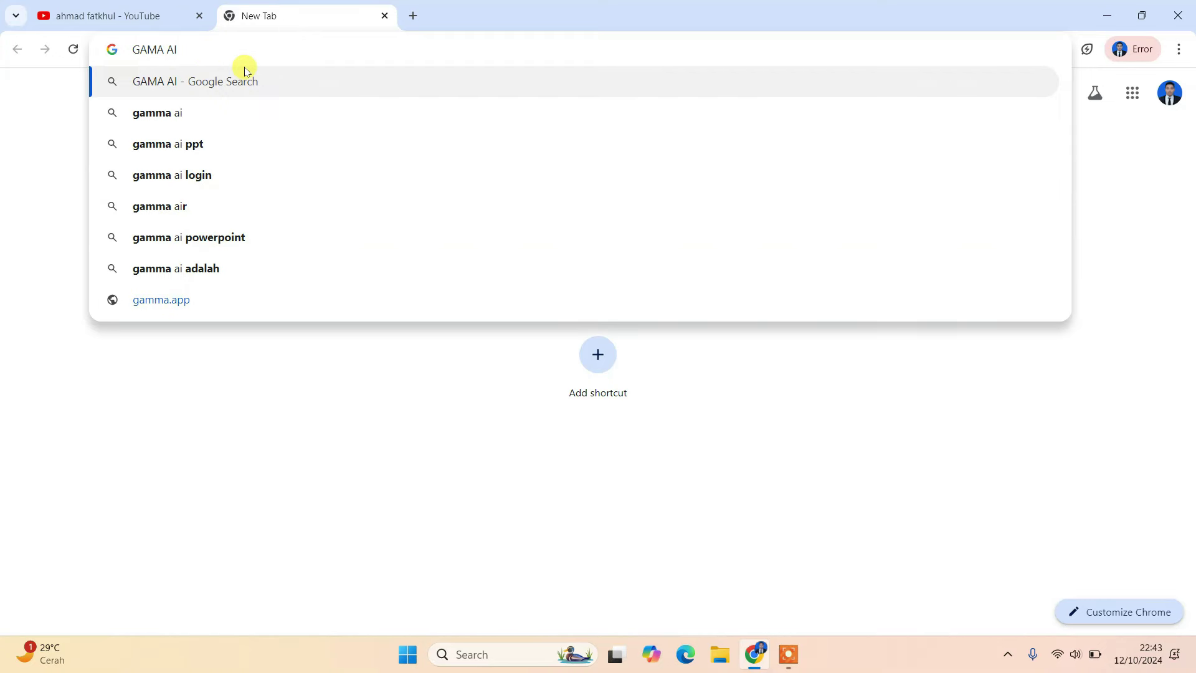
pyautogui.press('Return')
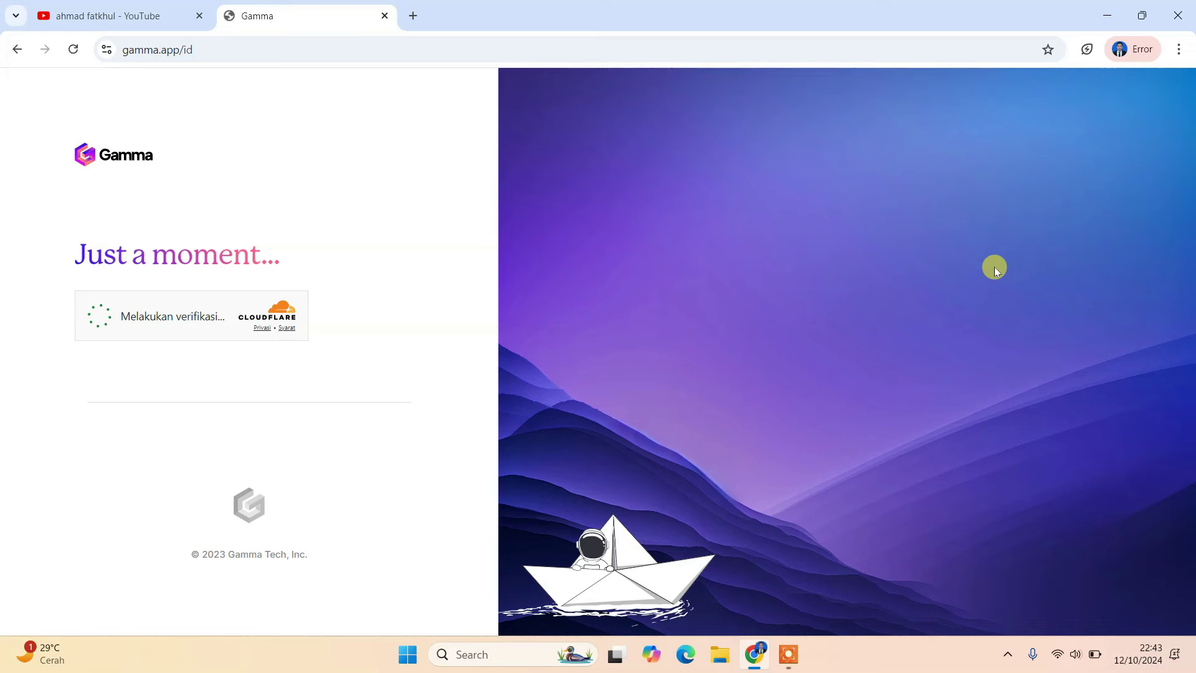
# Sign up free for Gamma with a Google account and approve access for gamma.app.
pyautogui.scroll(-3, 858, 405)
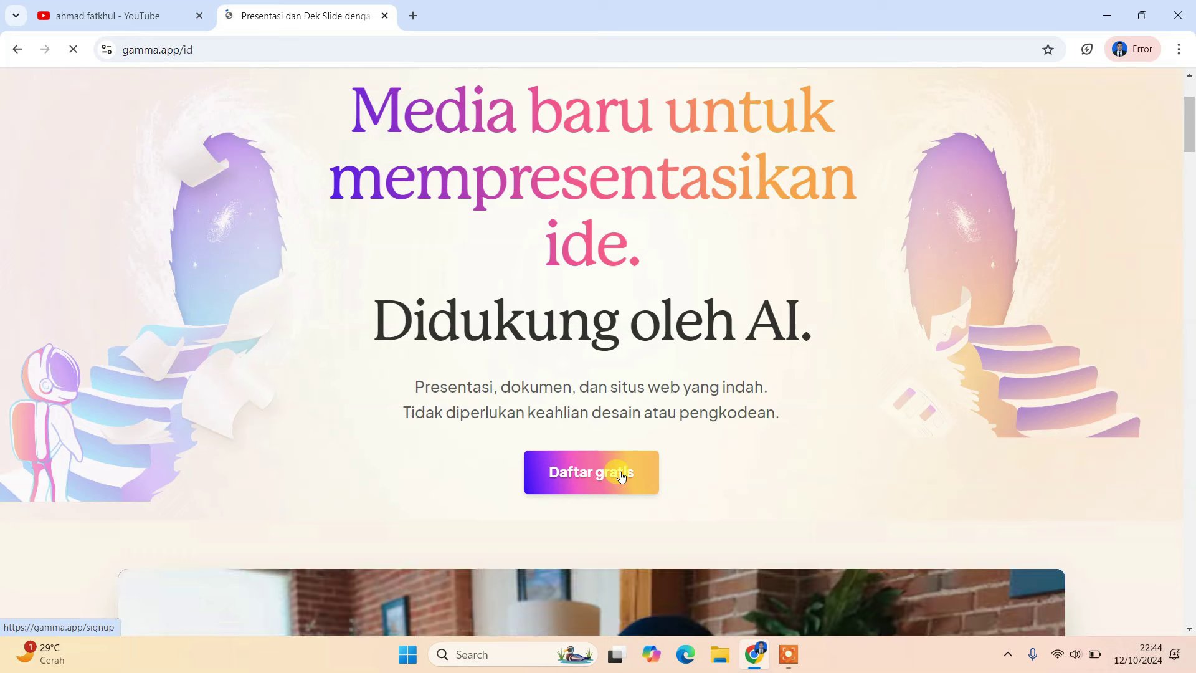
pyautogui.click(620, 476)
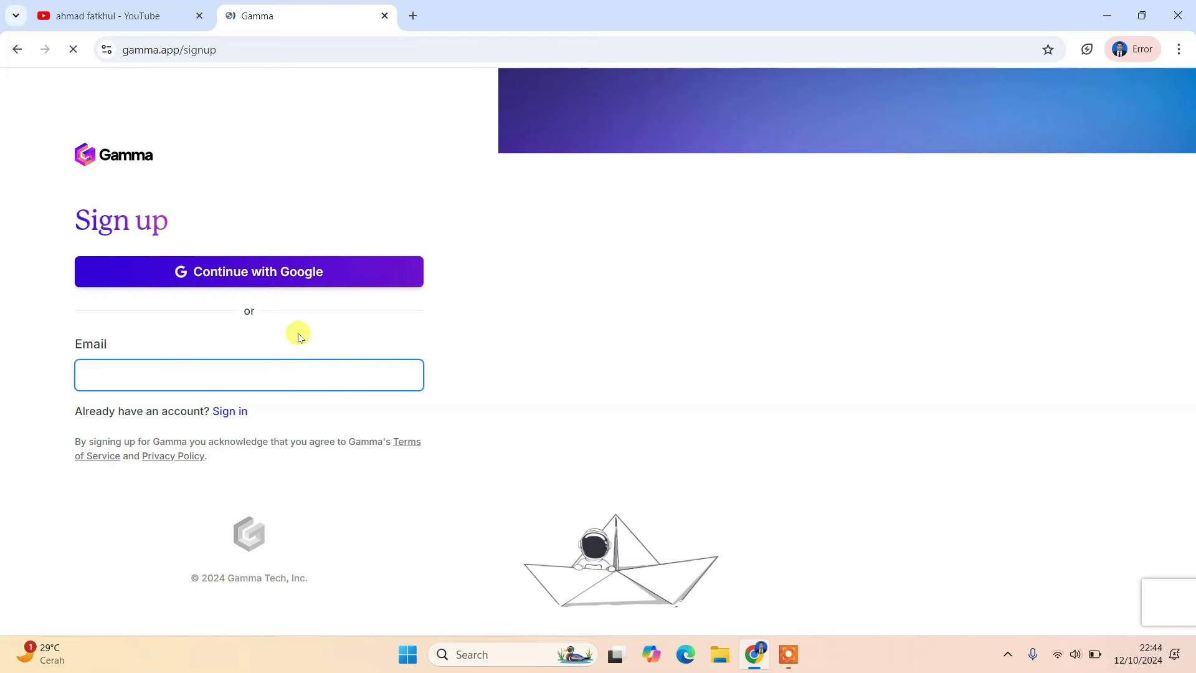
pyautogui.click(288, 282)
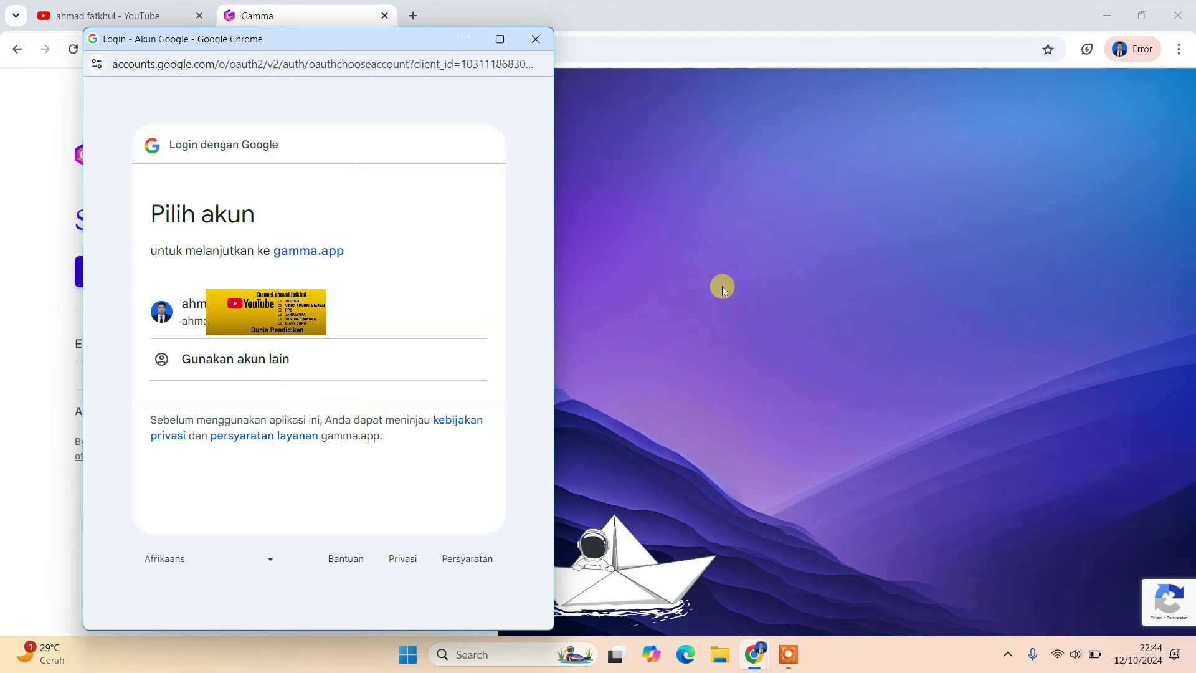
pyautogui.click(287, 313)
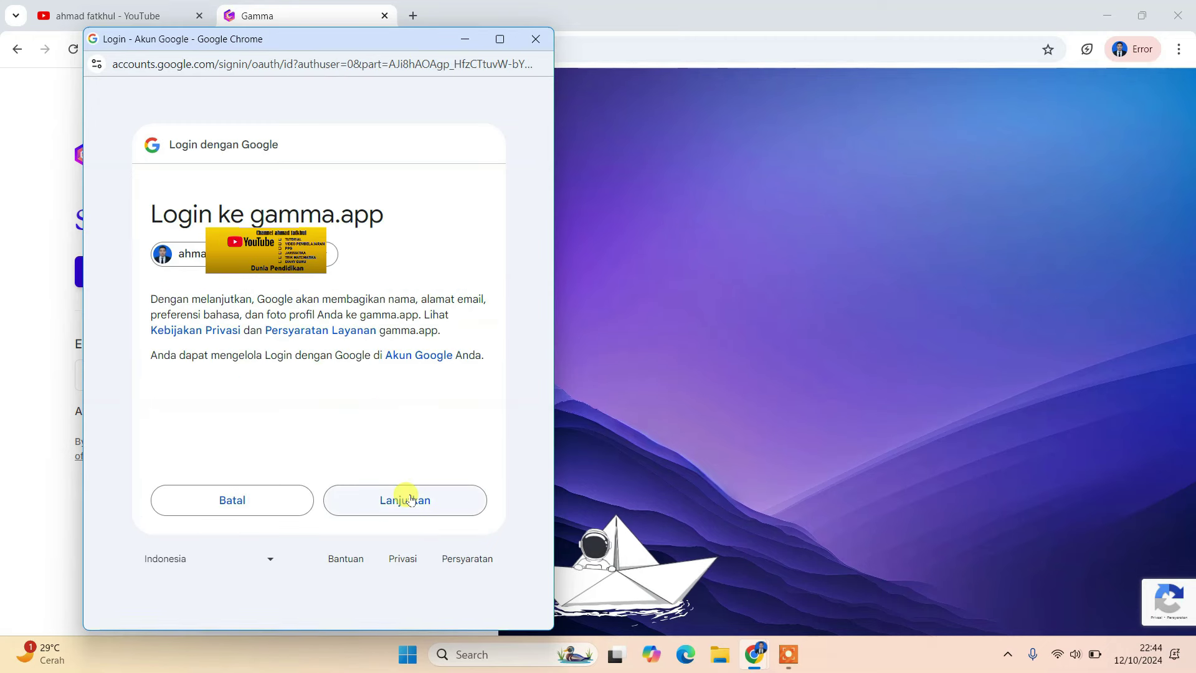
pyautogui.click(411, 498)
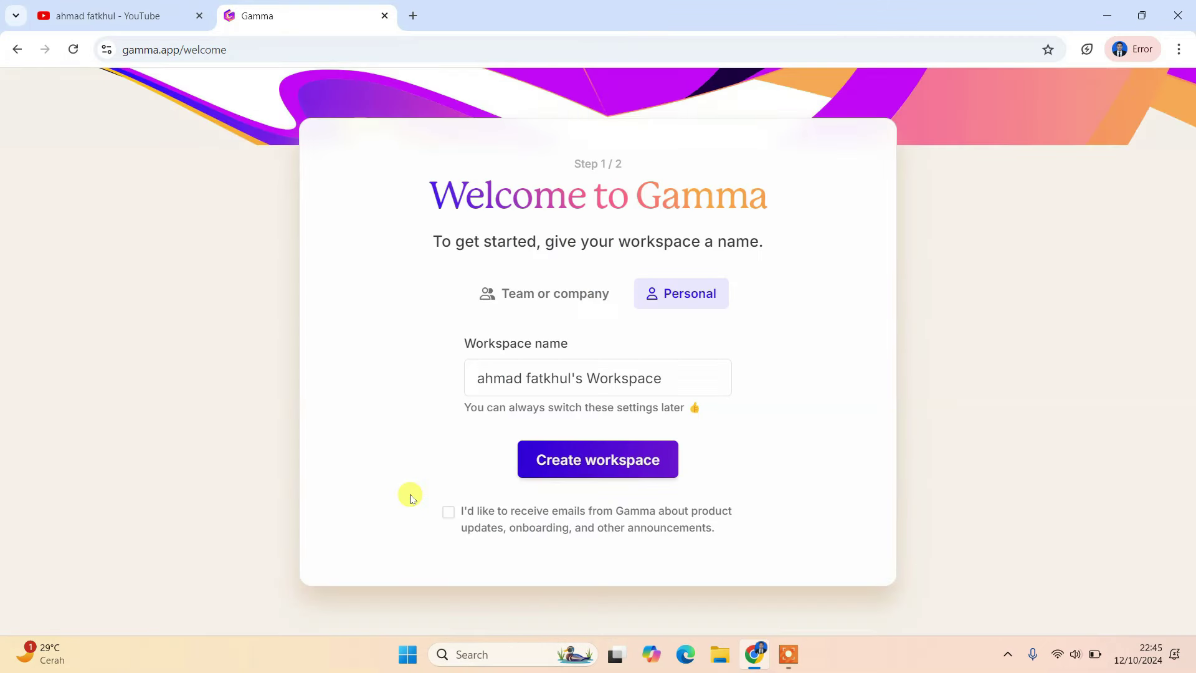
# Create a Personal workspace in Gamma.
pyautogui.click(564, 301)
pyautogui.click(679, 300)
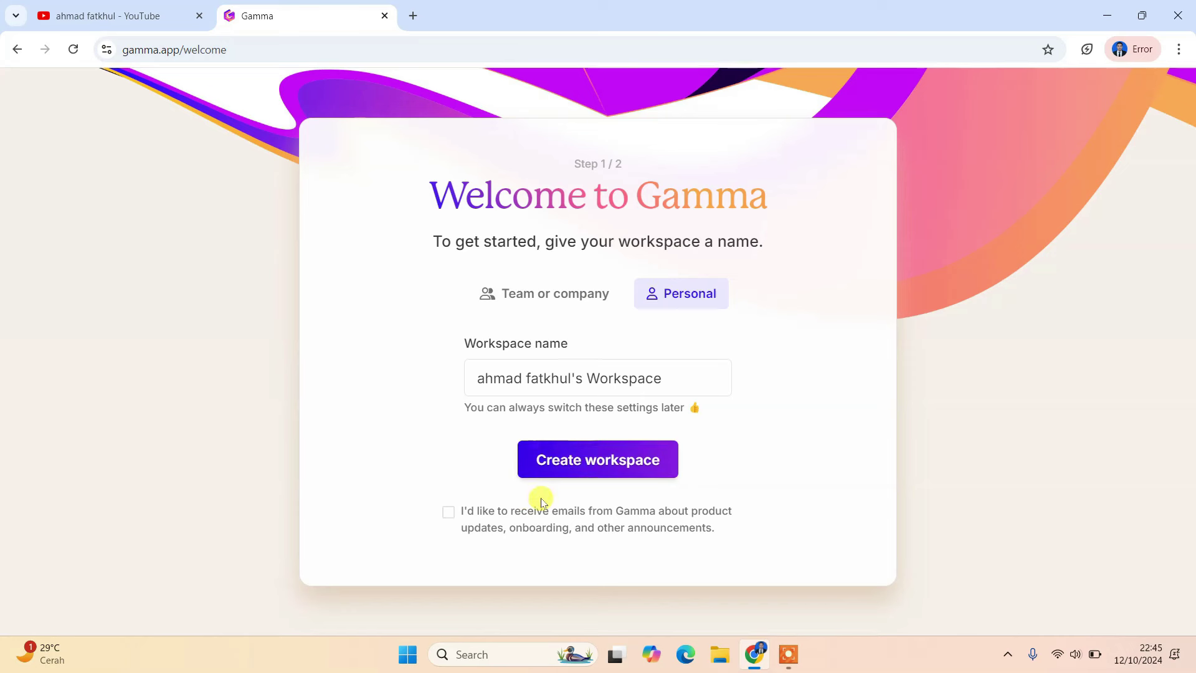
pyautogui.click(567, 462)
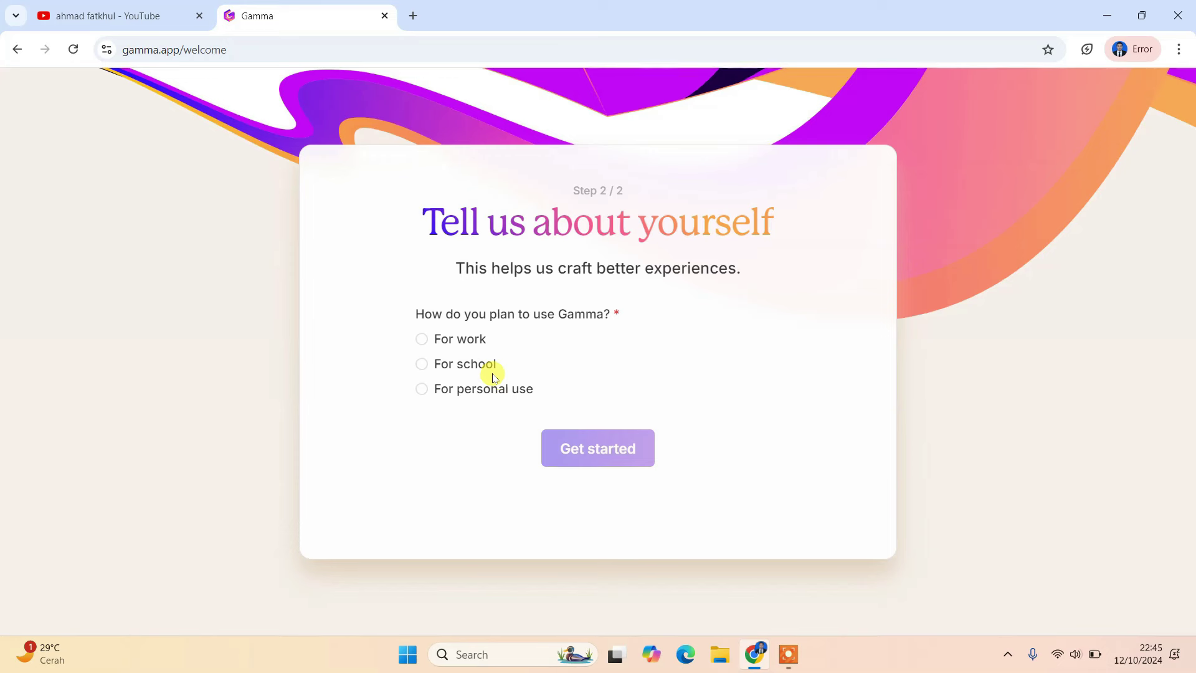
# Complete the profile: For school, Teacher, Primary school (grades K-6), heard via YouTube.
pyautogui.click(424, 367)
pyautogui.click(421, 349)
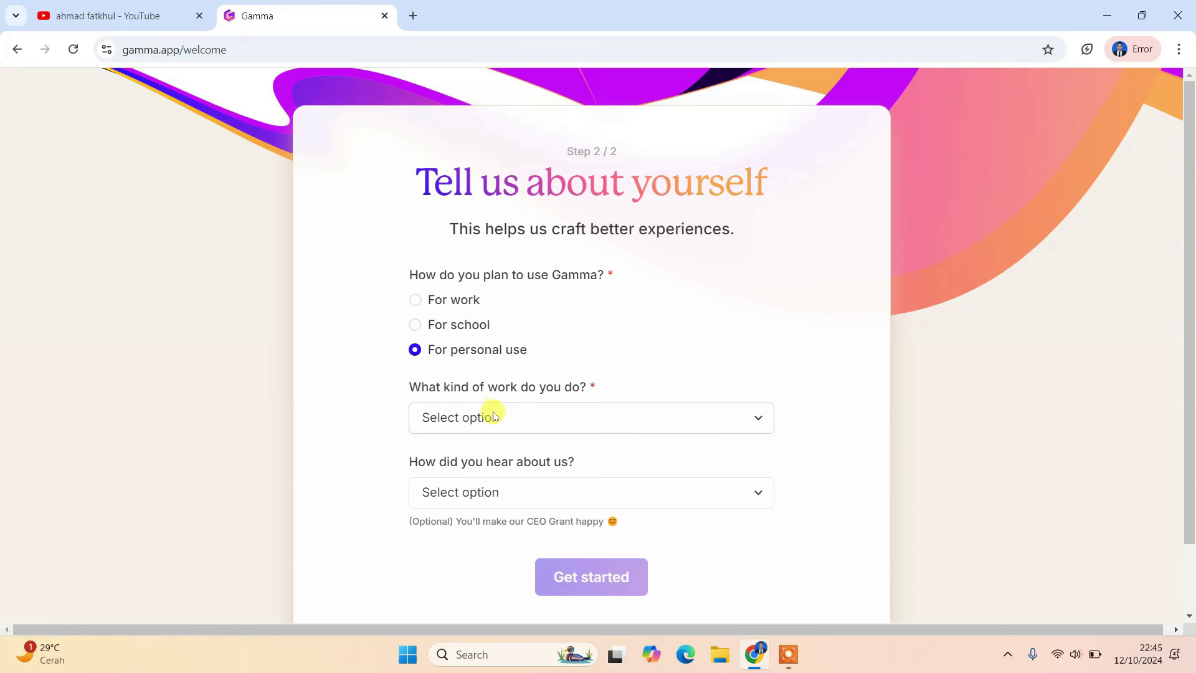
pyautogui.click(448, 330)
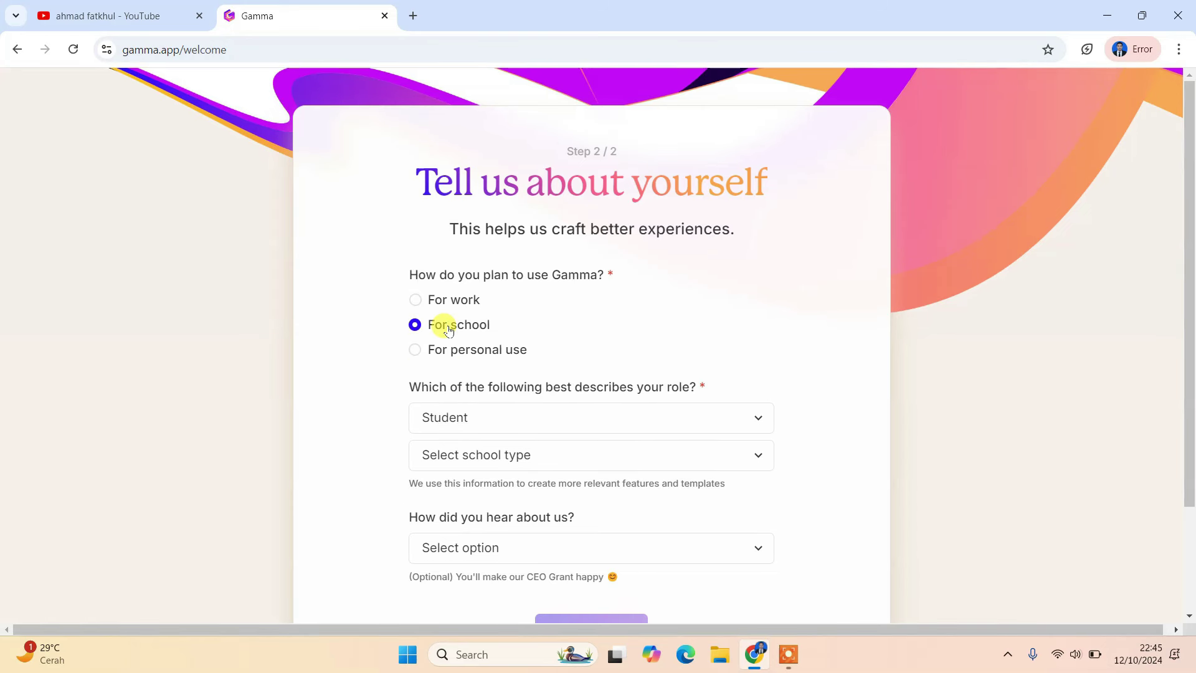
pyautogui.click(529, 424)
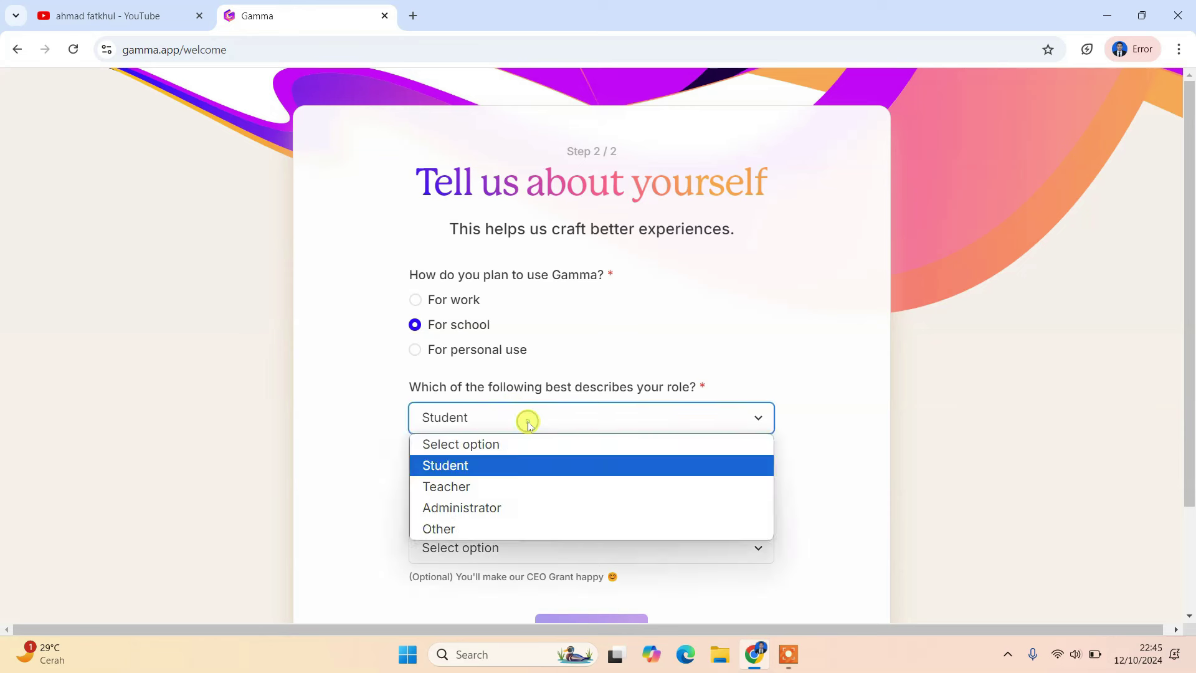
pyautogui.click(512, 487)
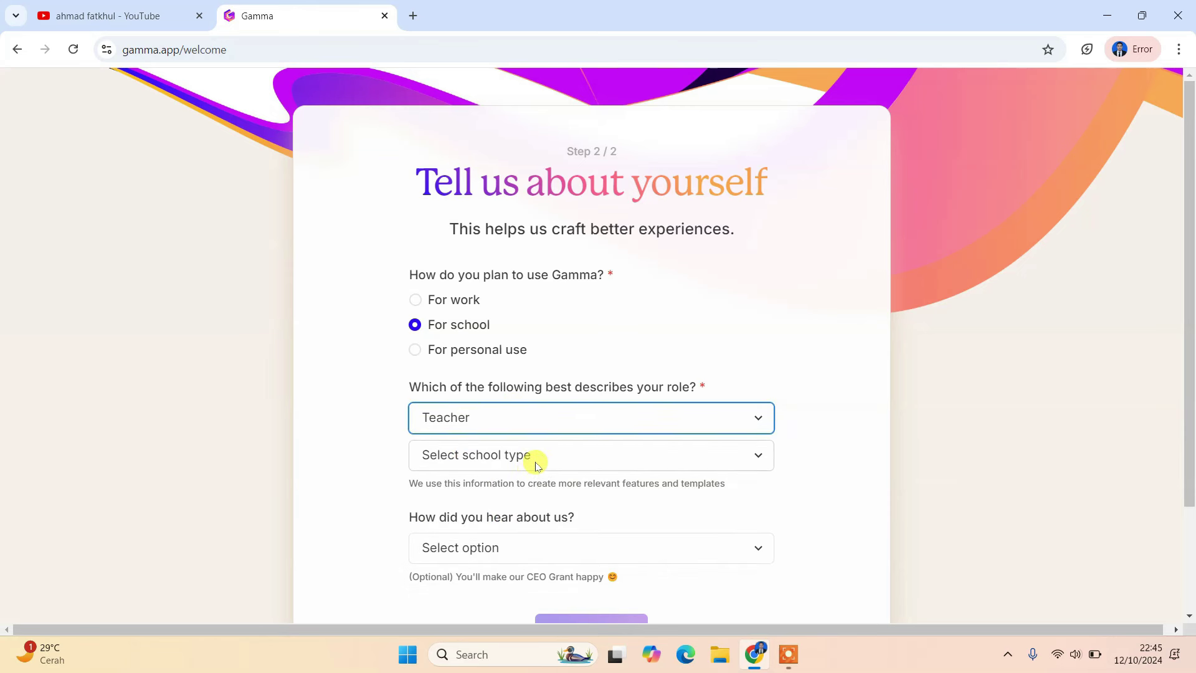
pyautogui.click(535, 464)
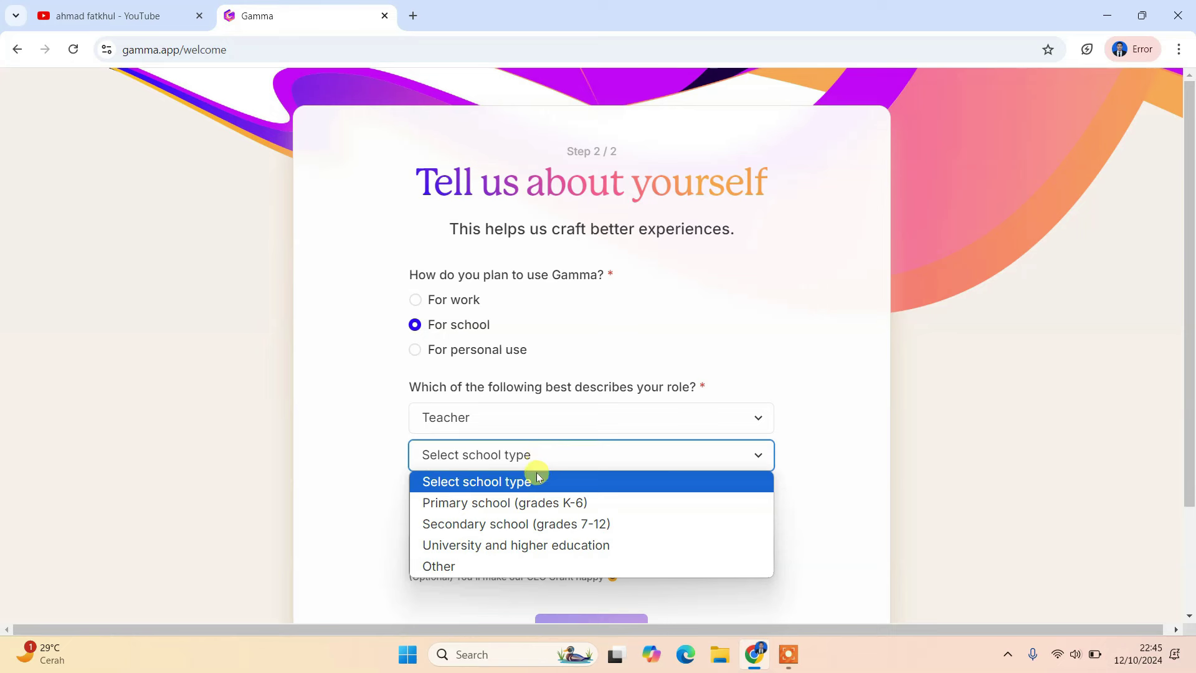
pyautogui.click(546, 504)
pyautogui.scroll(-2, 616, 534)
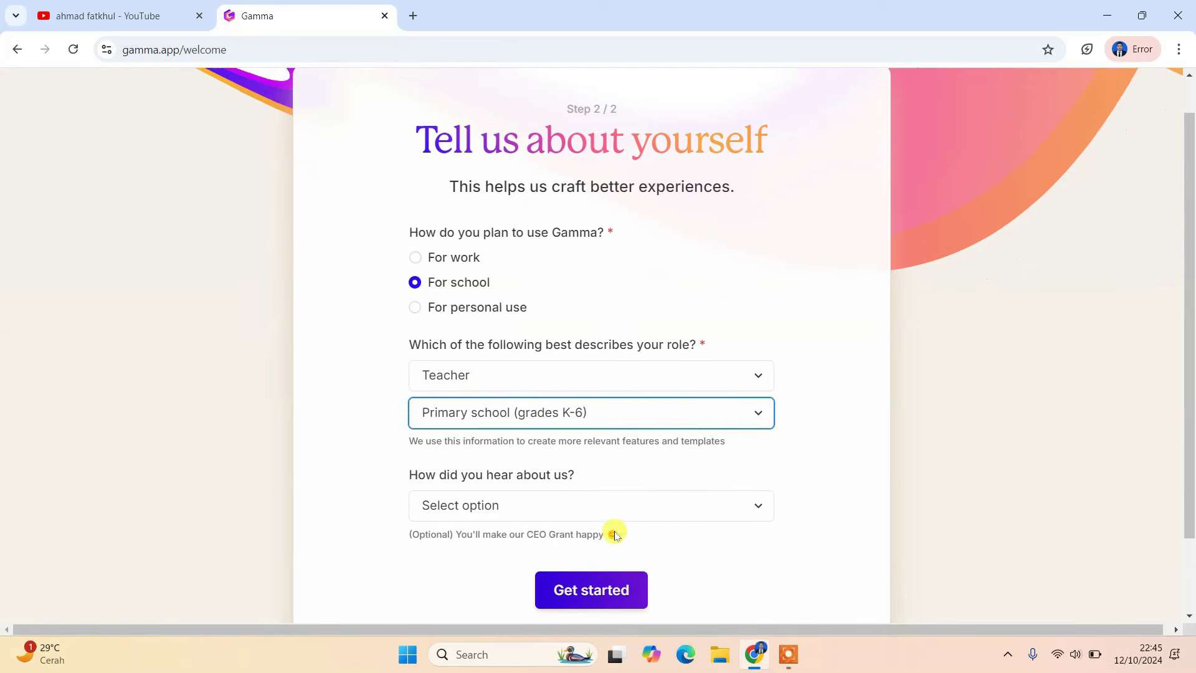
pyautogui.click(596, 464)
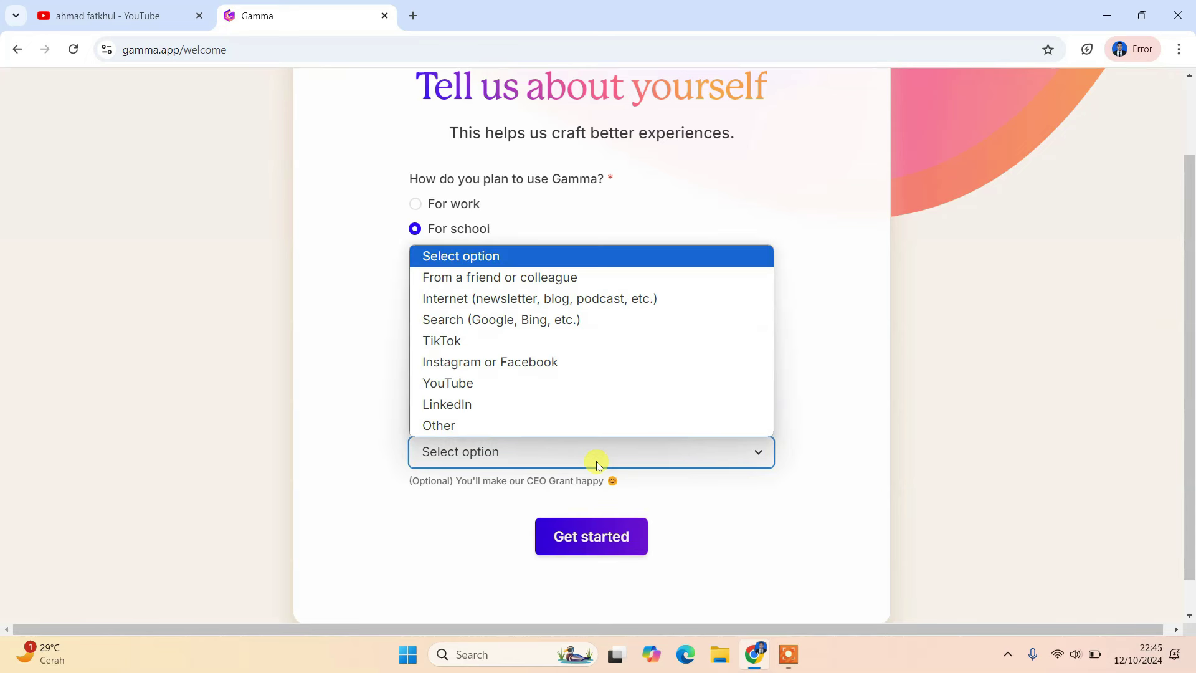
pyautogui.click(547, 383)
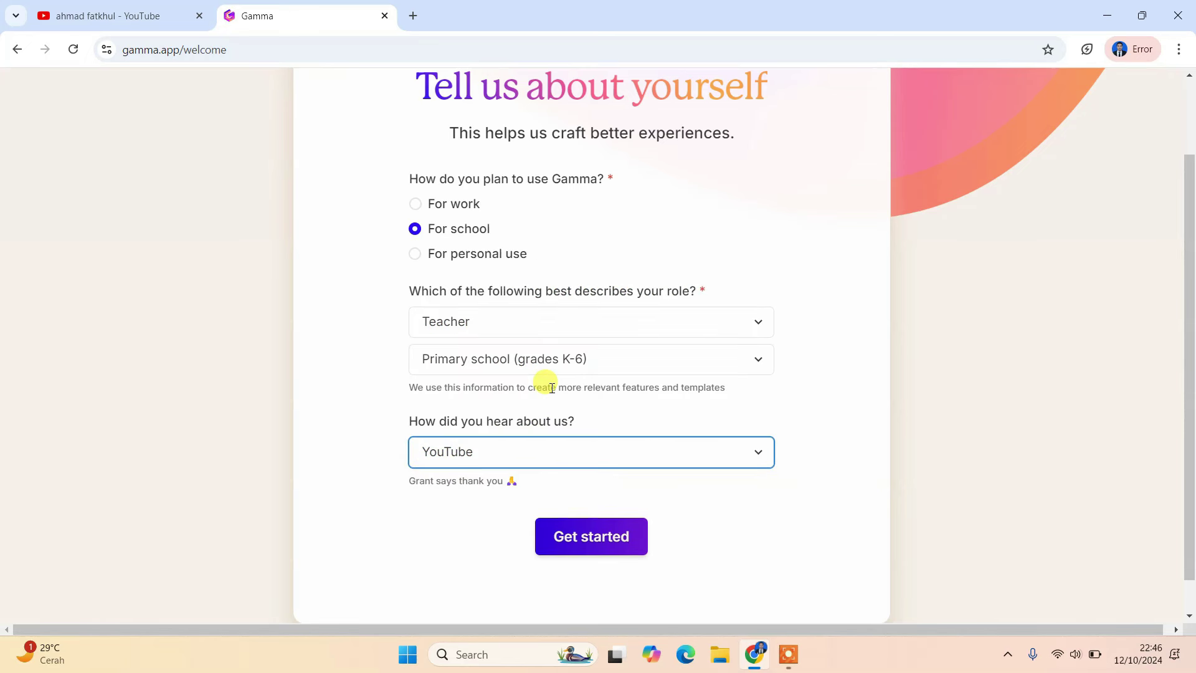
pyautogui.click(609, 544)
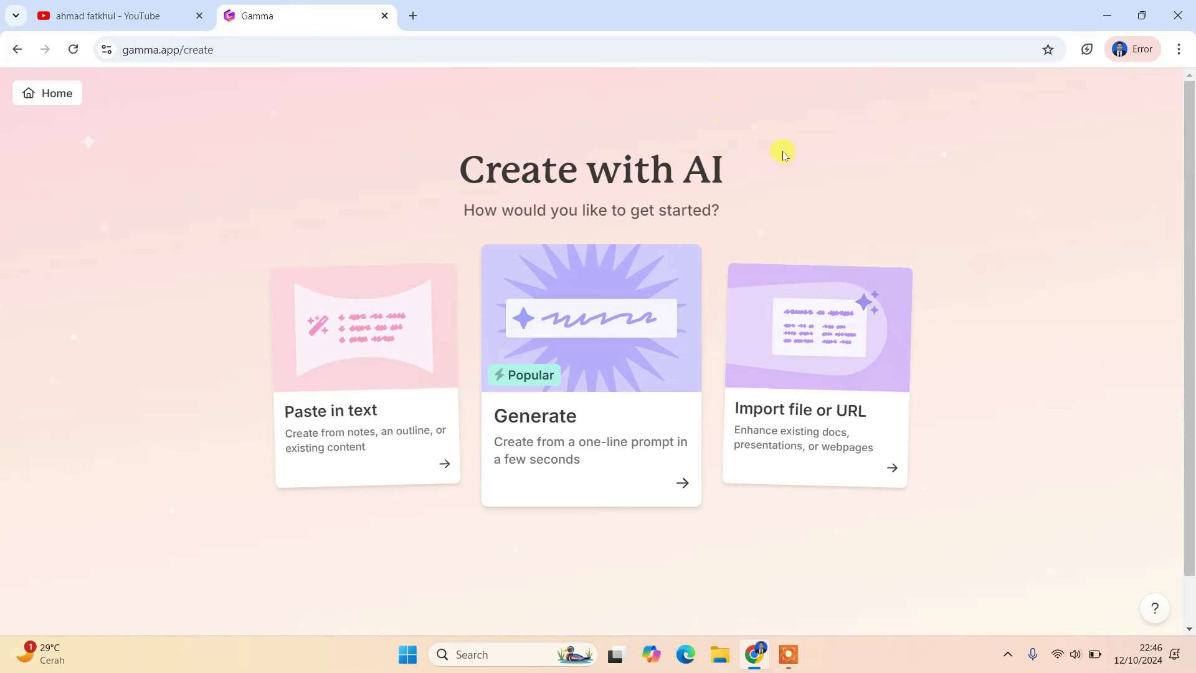
pyautogui.moveTo(590, 439)
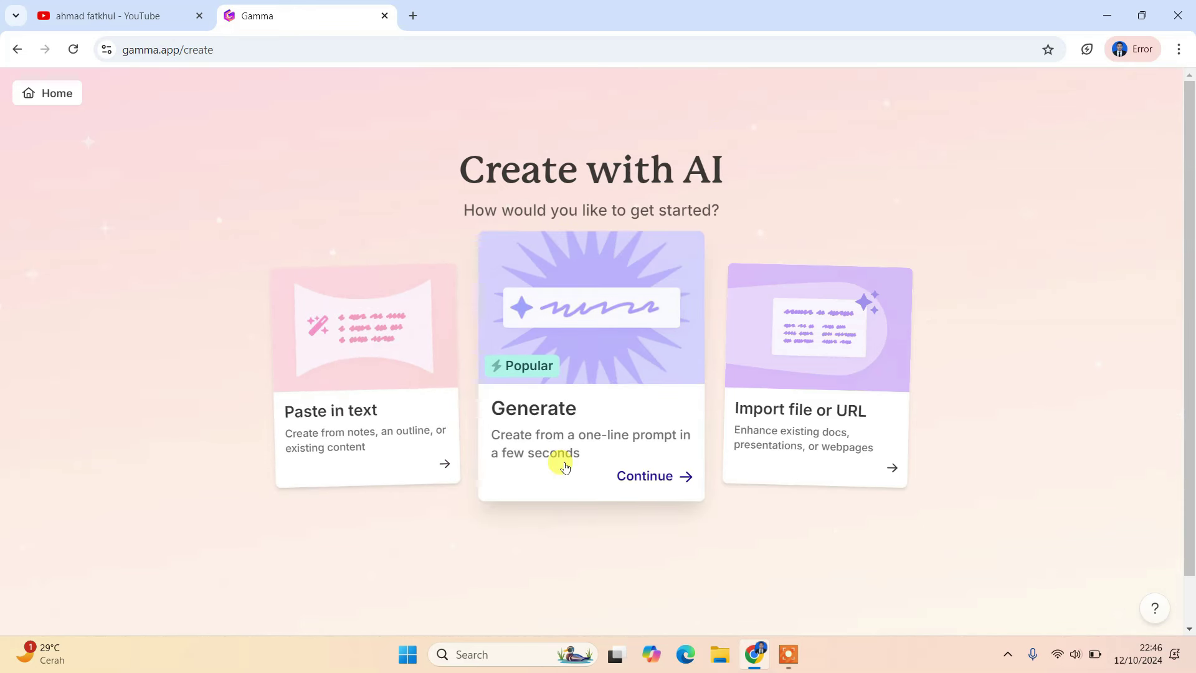
# Set up a one-prompt Presentation in Bahasa Indonesia with 10 cards.
pyautogui.click(646, 486)
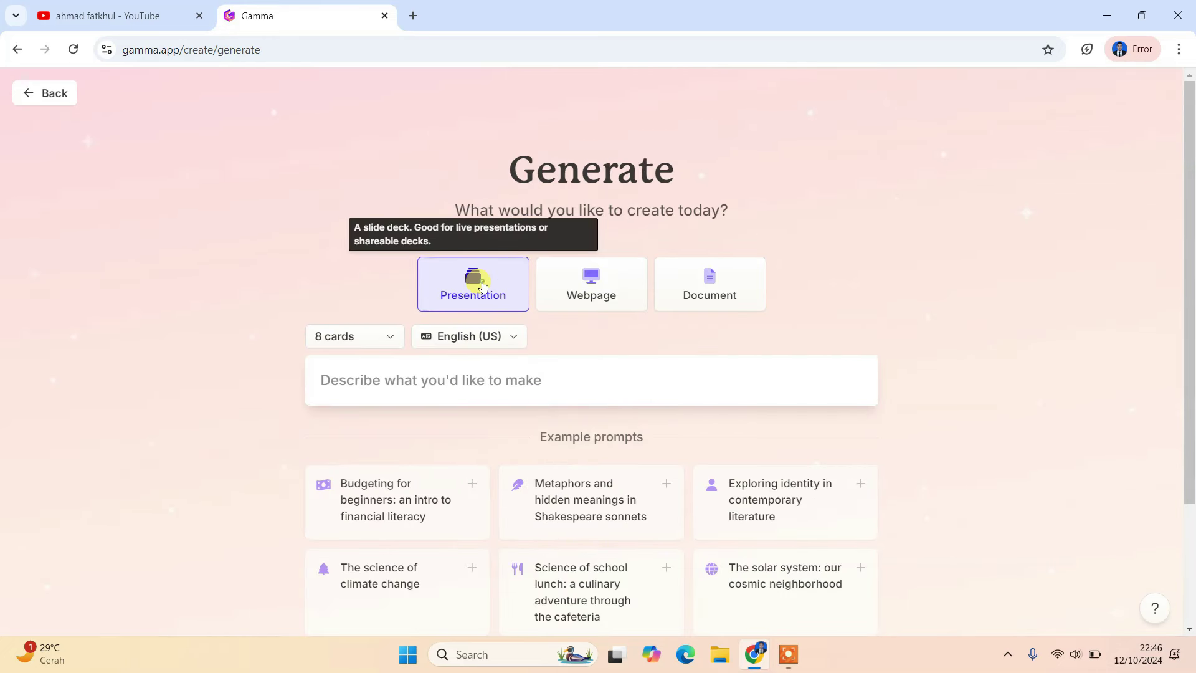
pyautogui.click(483, 285)
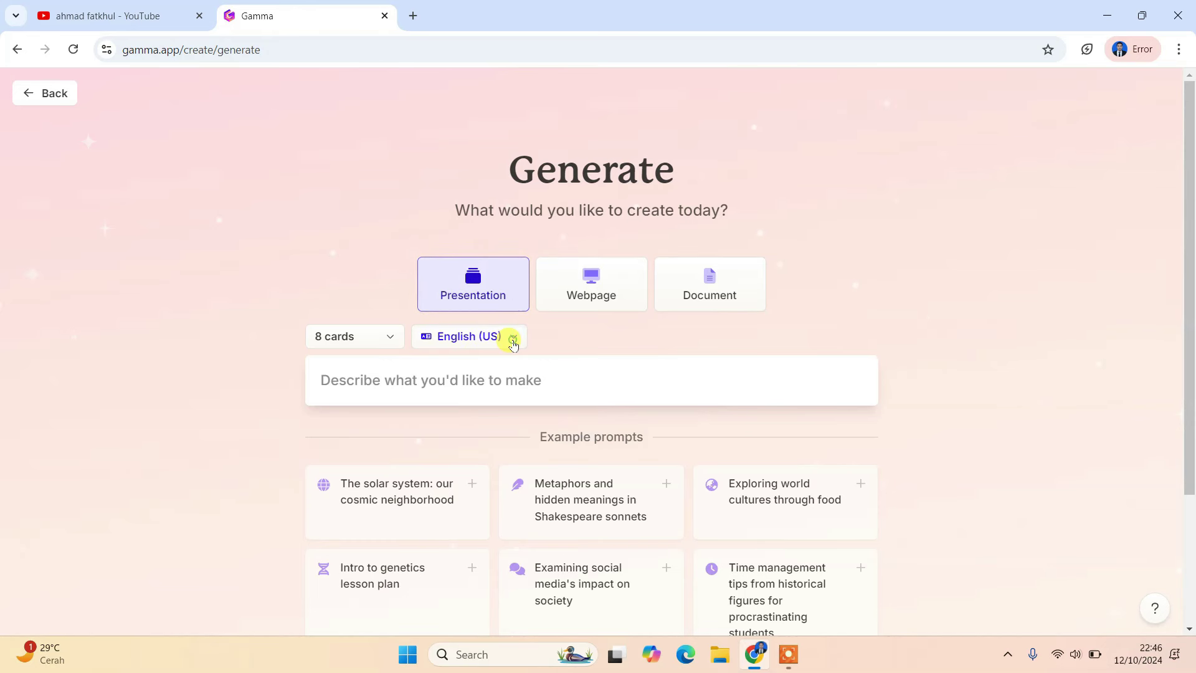
pyautogui.click(513, 339)
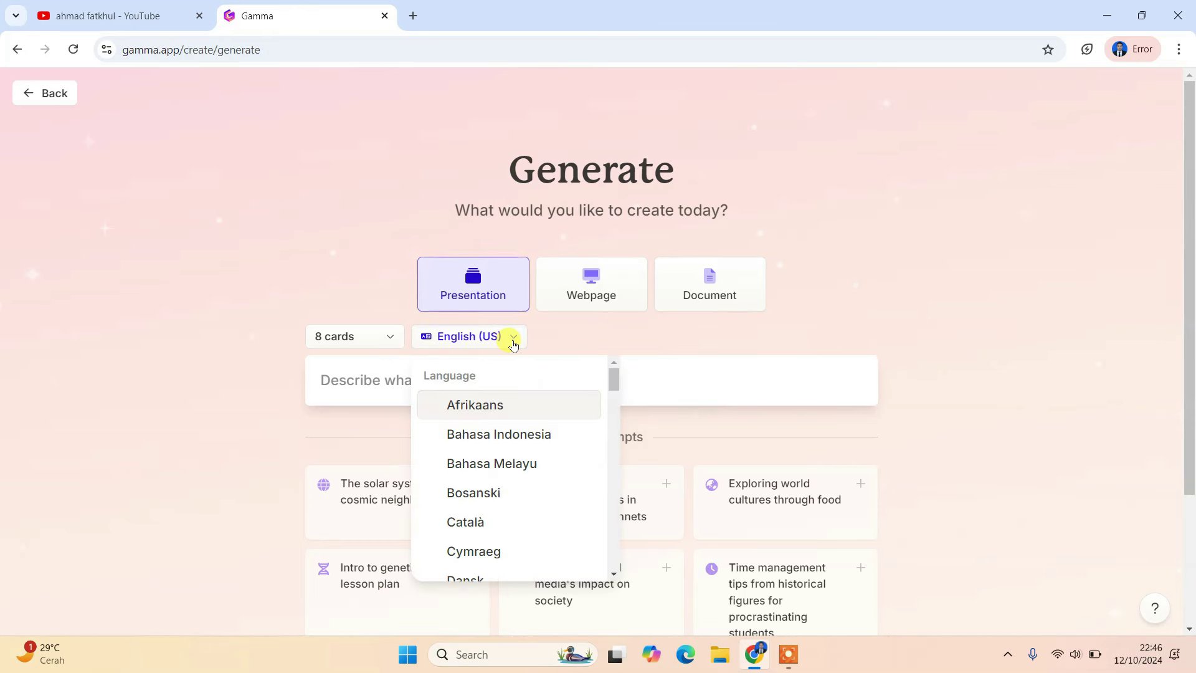
pyautogui.click(515, 446)
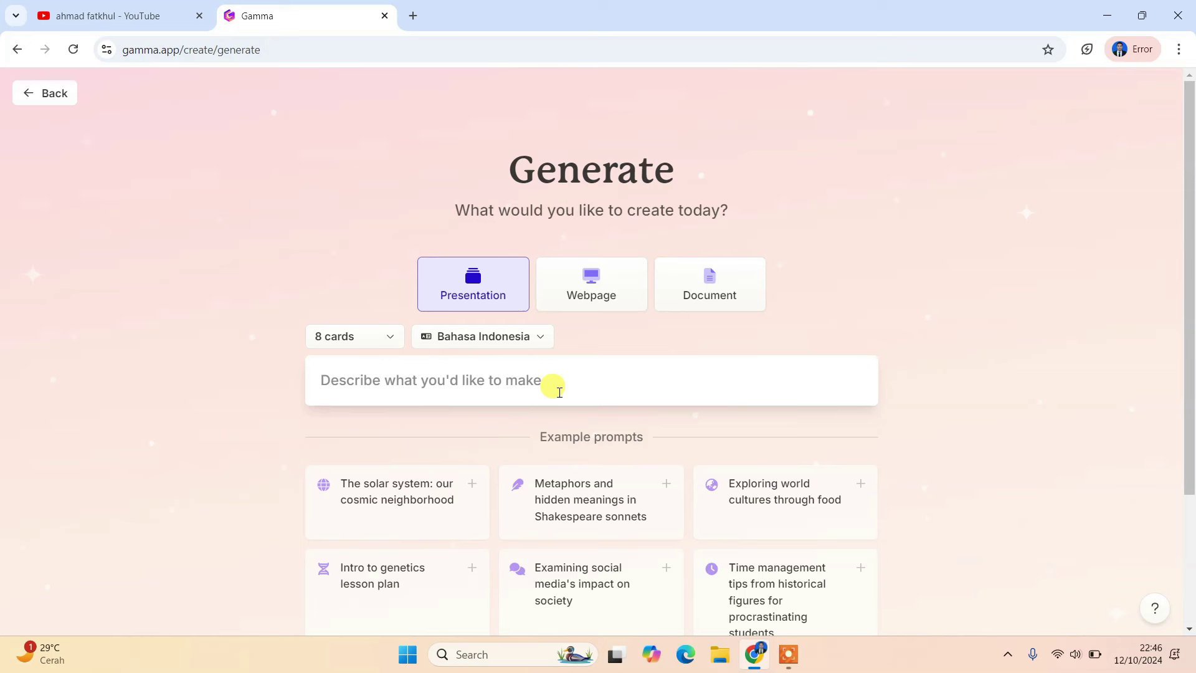
pyautogui.click(391, 342)
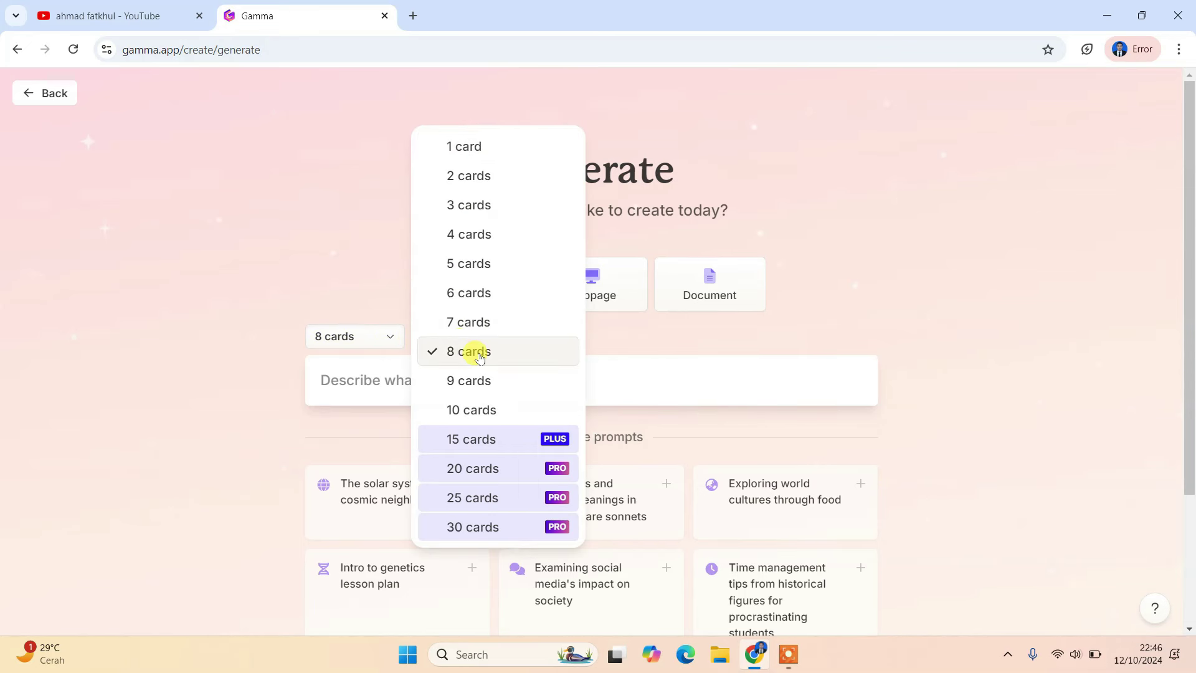
pyautogui.click(497, 411)
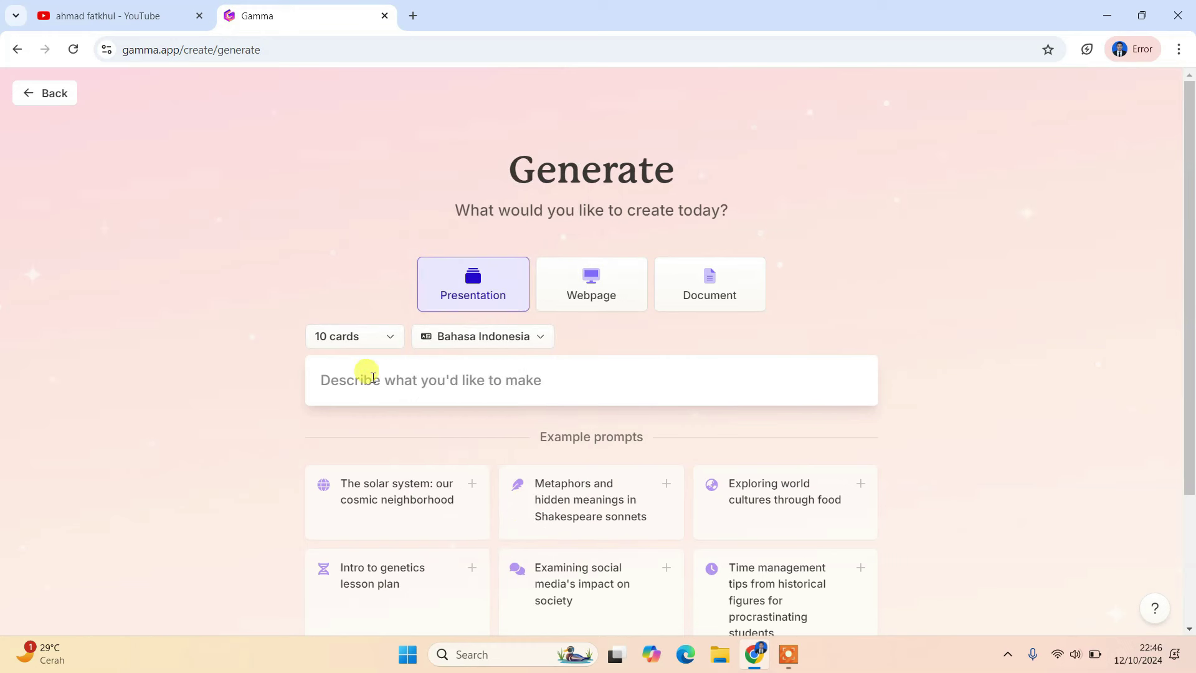
# Enter the prompt 'BUAT MATERI TENTANG RANTAI MAKANAN' and generate the outline.
pyautogui.click(468, 384)
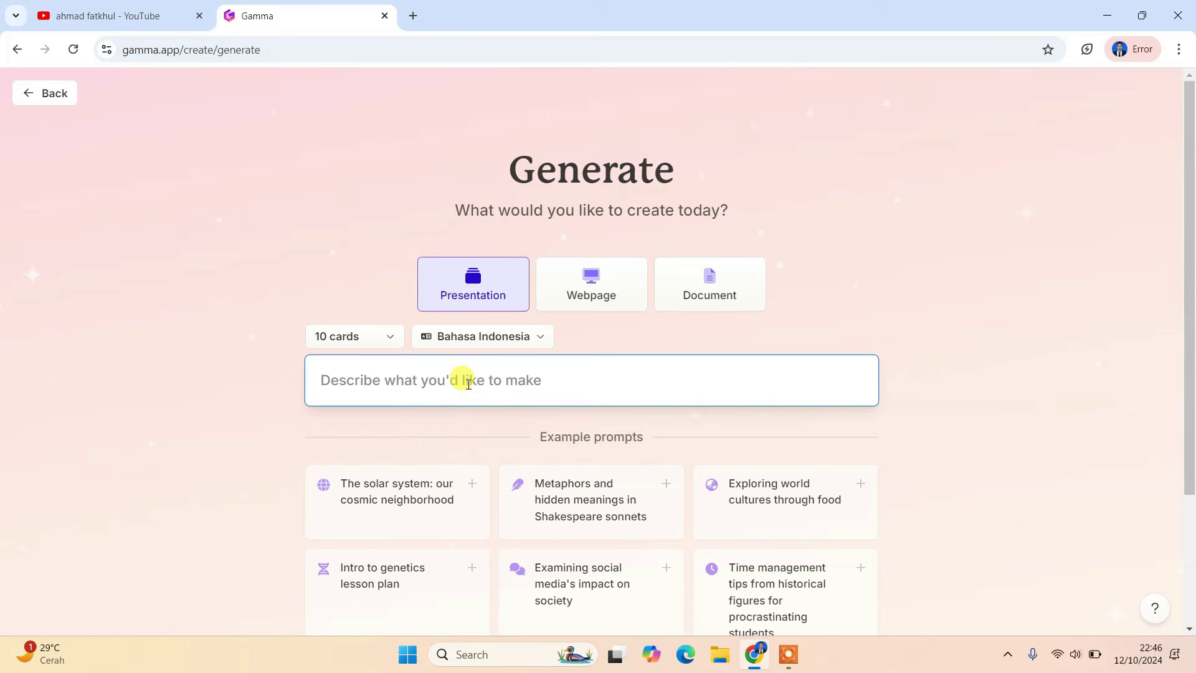
pyautogui.write('BU')
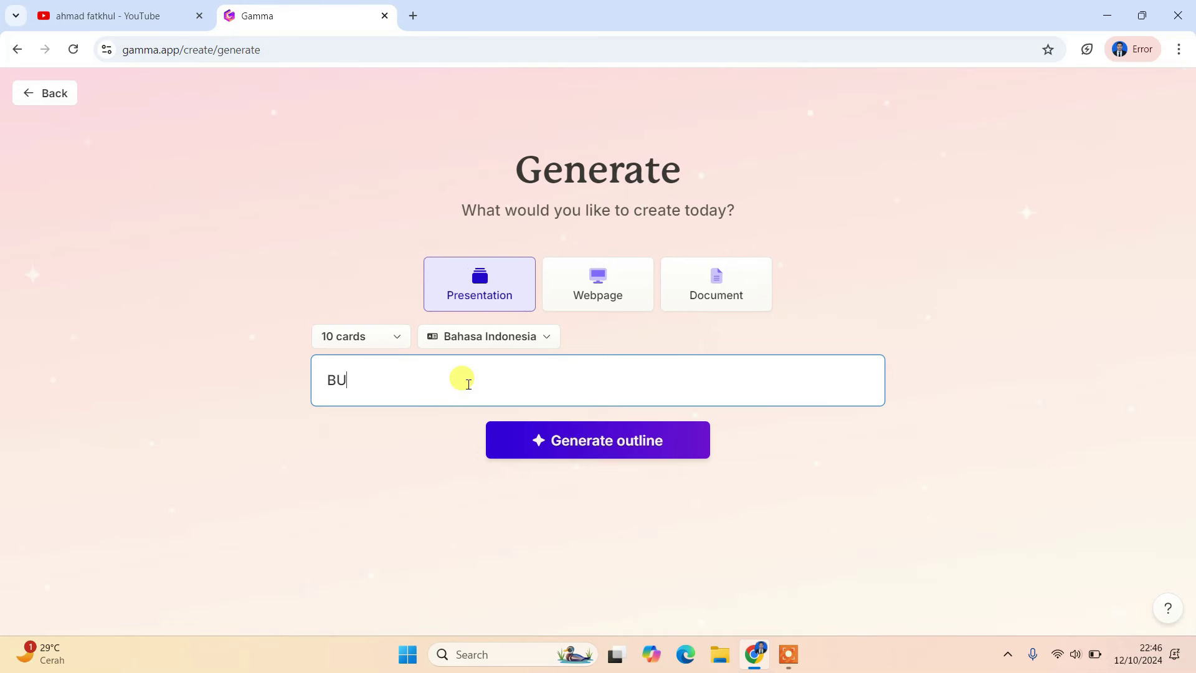
pyautogui.write('AT MATERI TENTANG RANTAI MAKANAN')
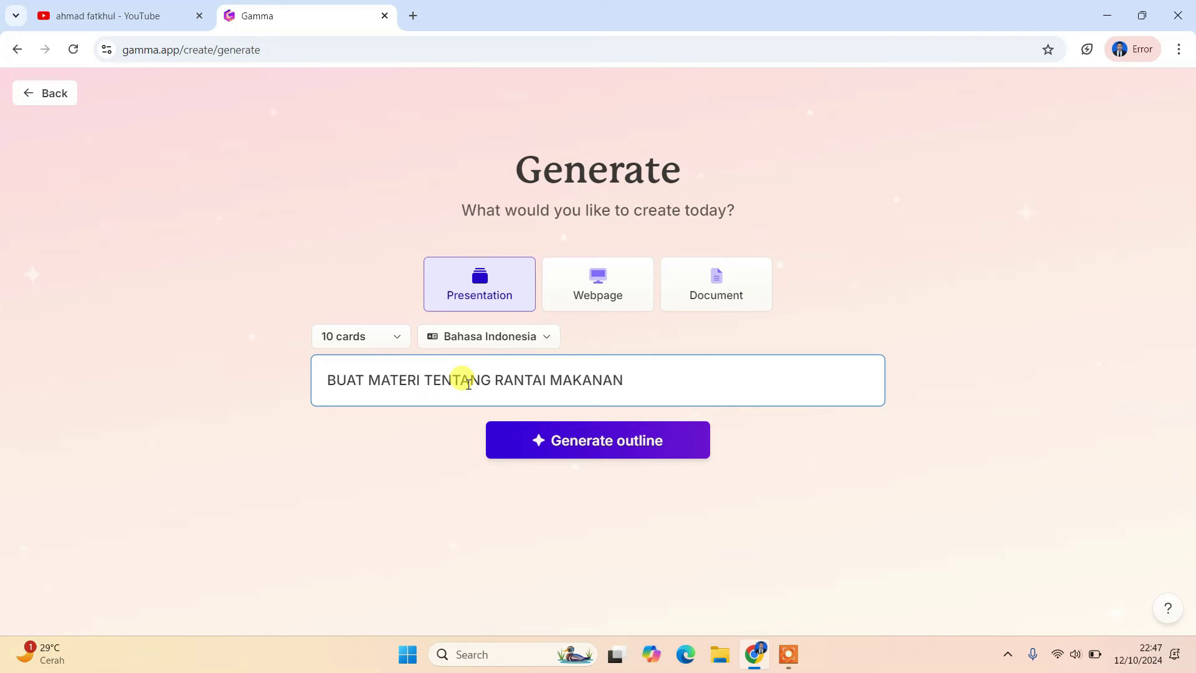
pyautogui.click(580, 443)
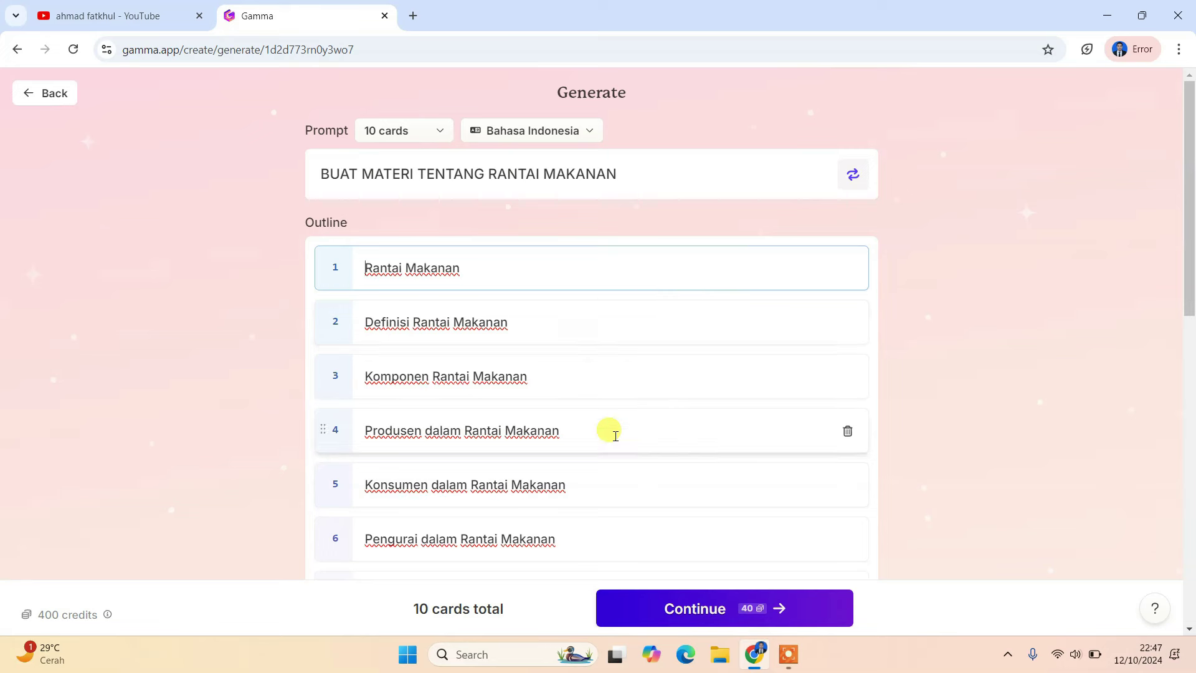
# Review the 10-card outline with Medium text and AI images, then continue to themes.
pyautogui.scroll(-2, 610, 427)
pyautogui.scroll(-3, 609, 427)
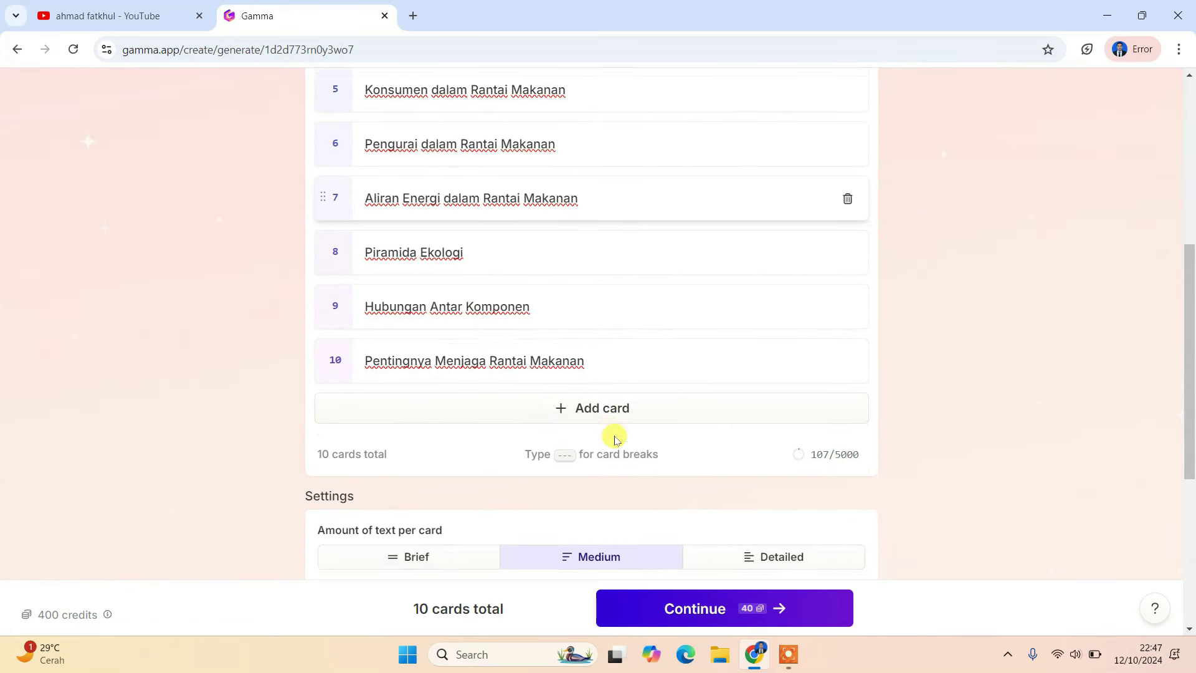
pyautogui.scroll(1, 598, 405)
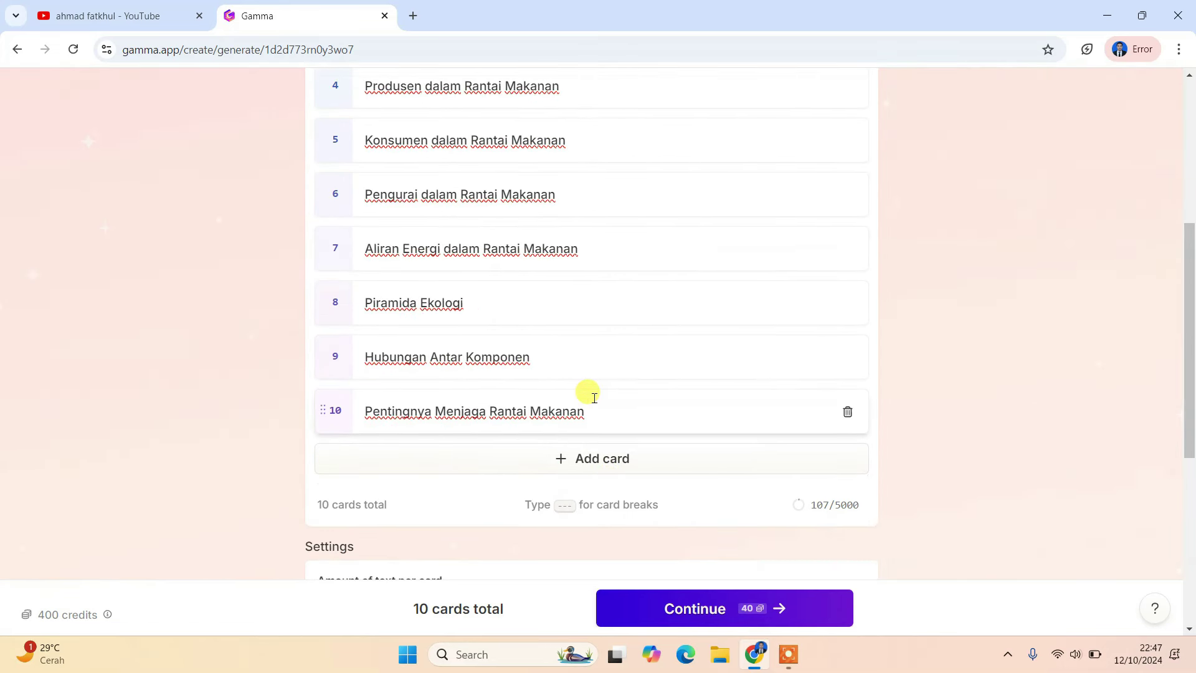
pyautogui.scroll(-2, 594, 397)
pyautogui.scroll(-3, 593, 397)
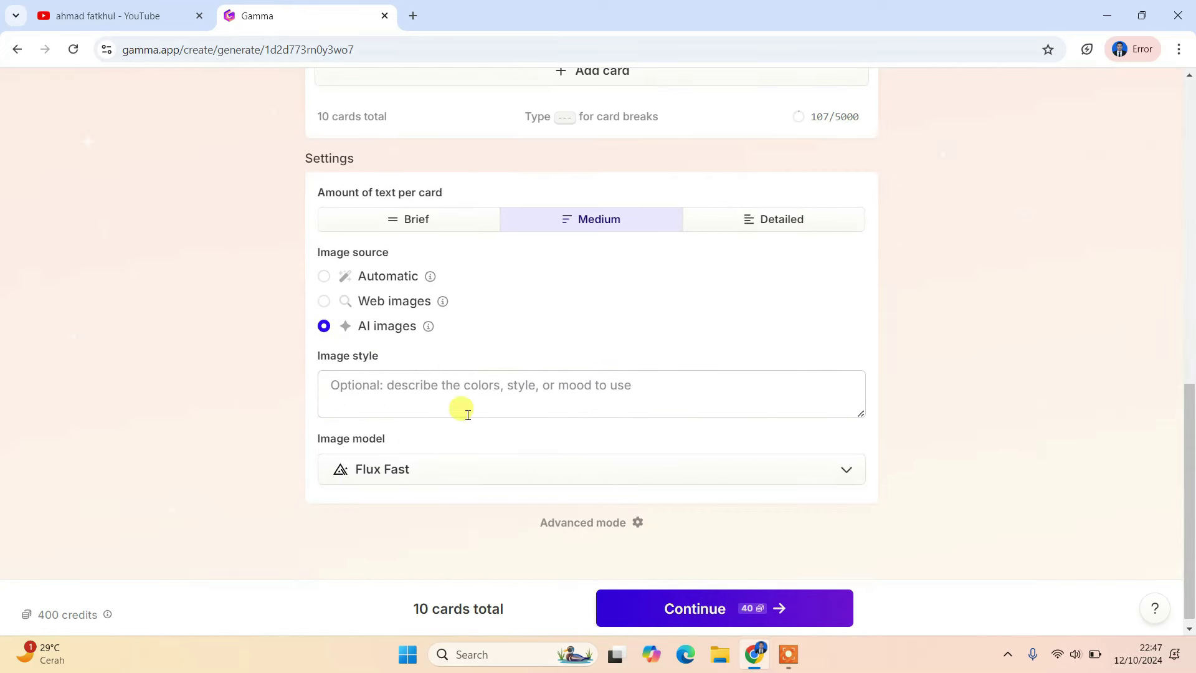
pyautogui.scroll(1, 456, 273)
pyautogui.scroll(1, 457, 271)
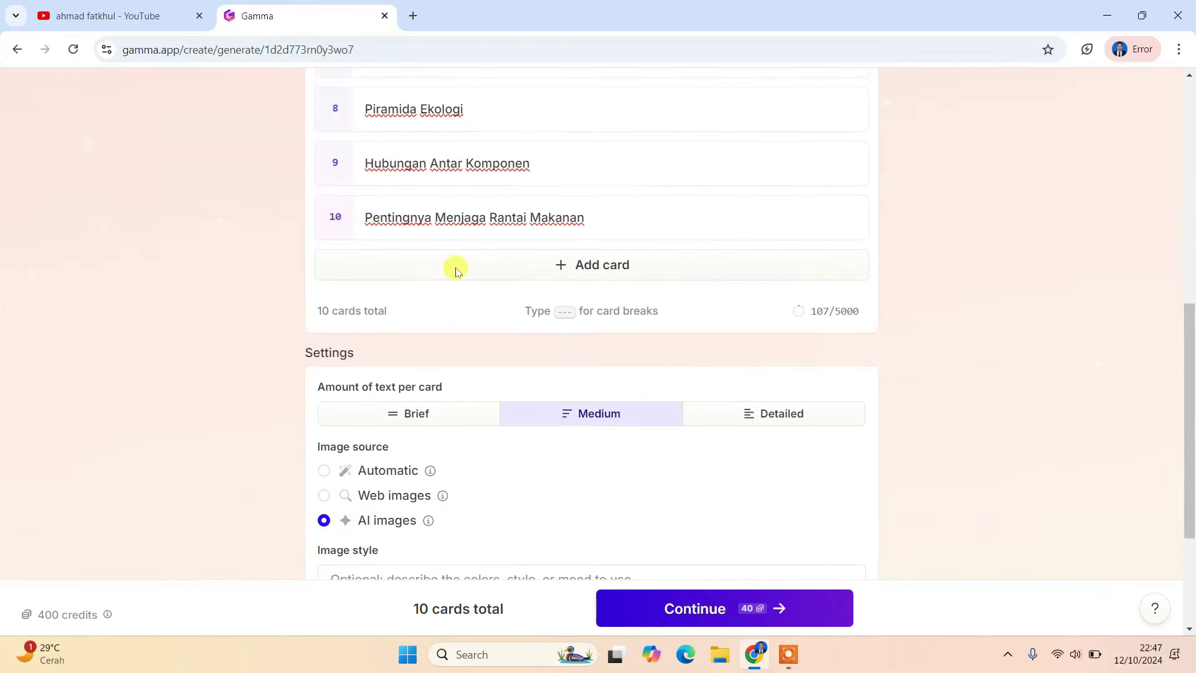
pyautogui.scroll(2, 457, 272)
pyautogui.scroll(2, 456, 272)
pyautogui.scroll(2, 457, 268)
pyautogui.scroll(1, 456, 268)
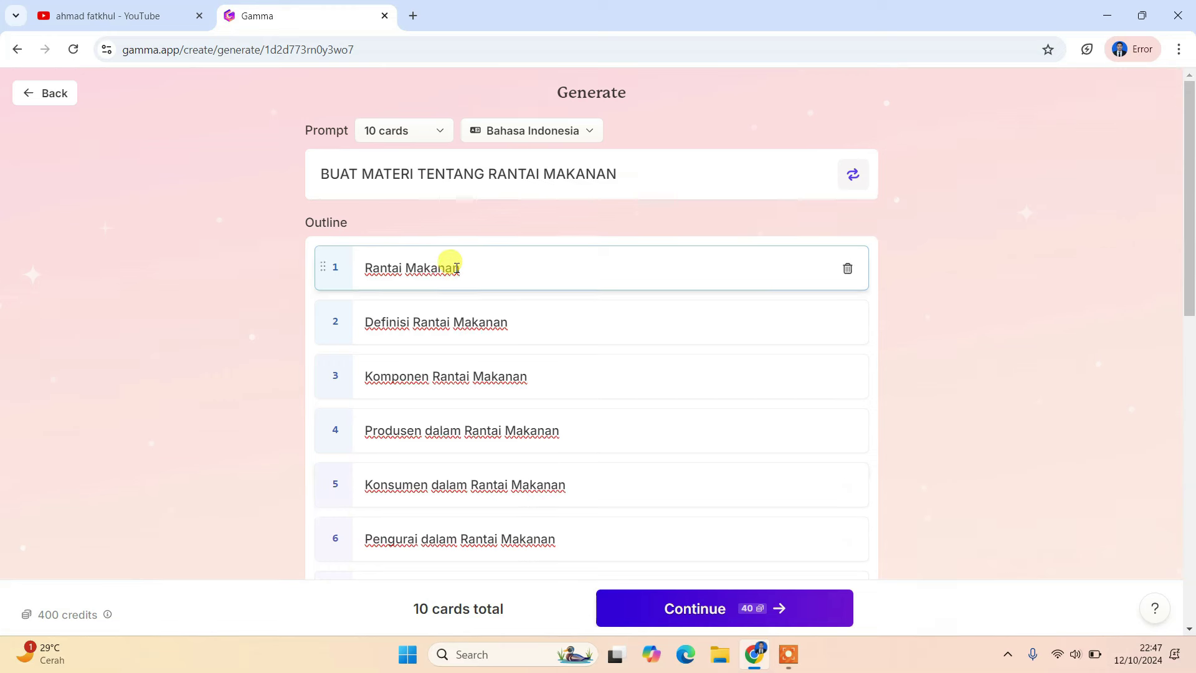
pyautogui.moveTo(446, 376)
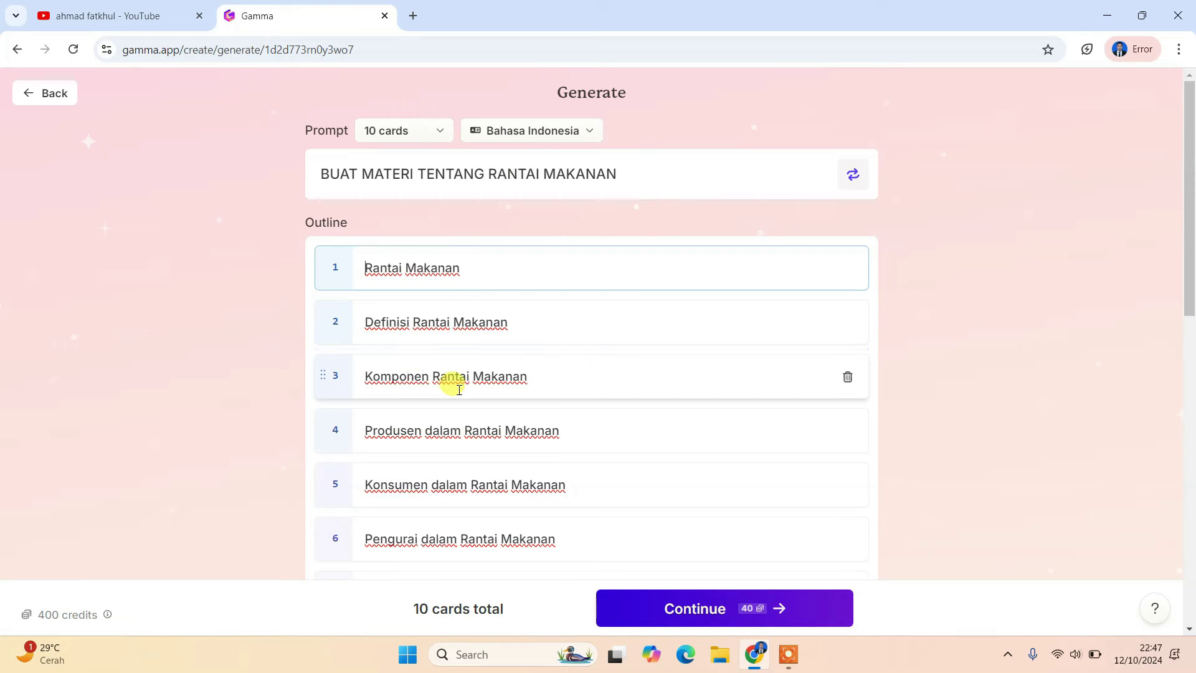
pyautogui.scroll(-4, 479, 430)
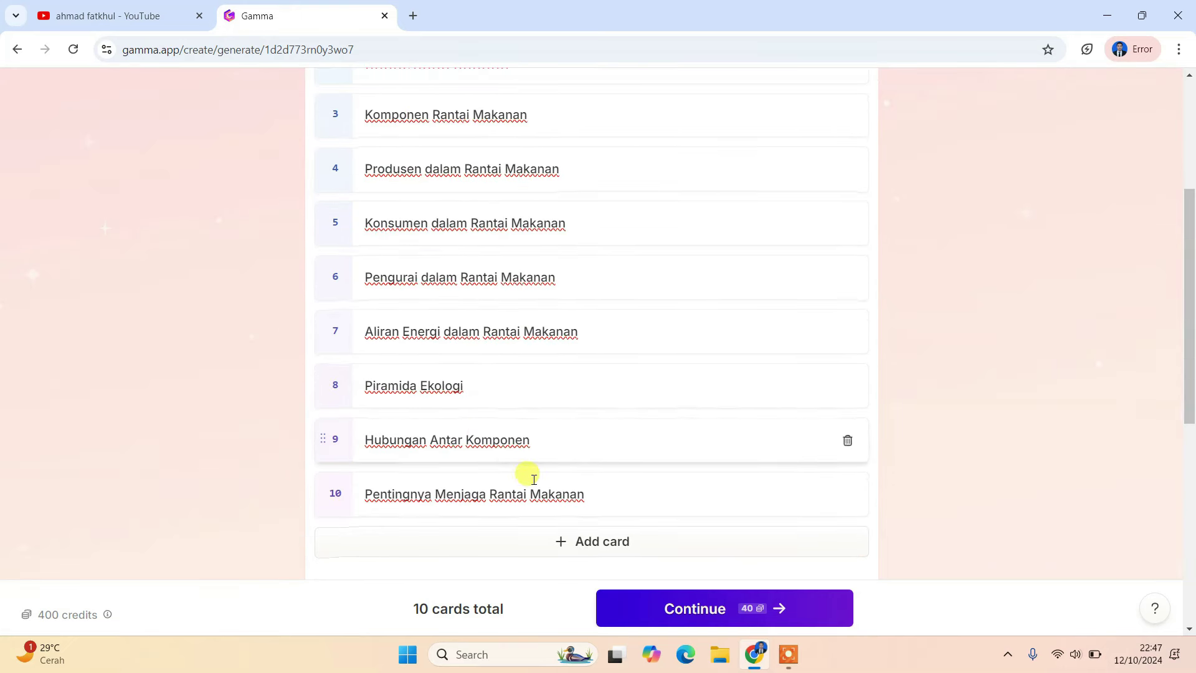
pyautogui.click(742, 617)
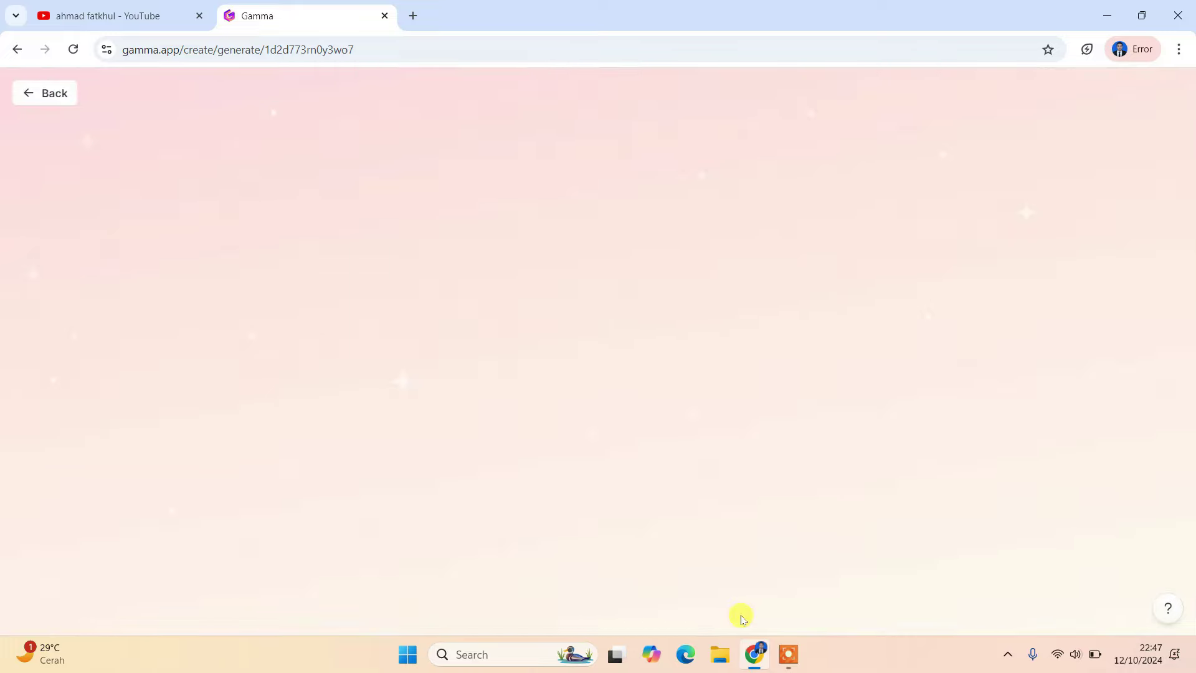
# Filter the theme gallery to Light and Colorful themes.
pyautogui.scroll(-4, 993, 480)
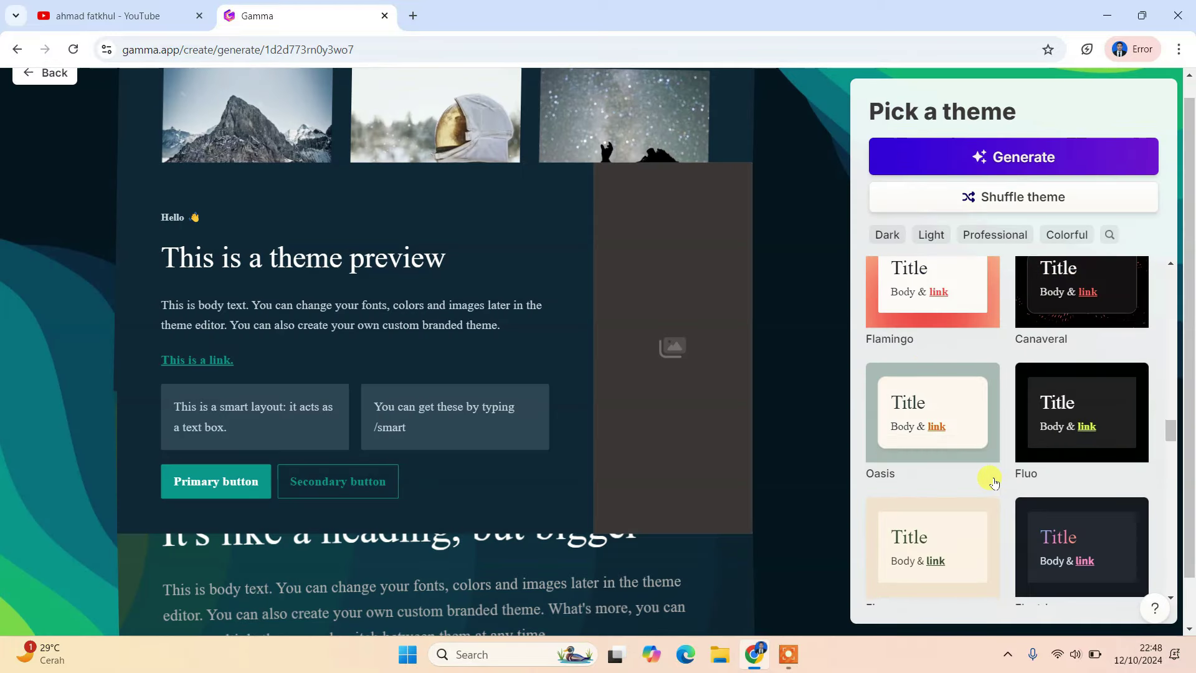
pyautogui.scroll(-1, 540, 477)
pyautogui.scroll(1, 540, 477)
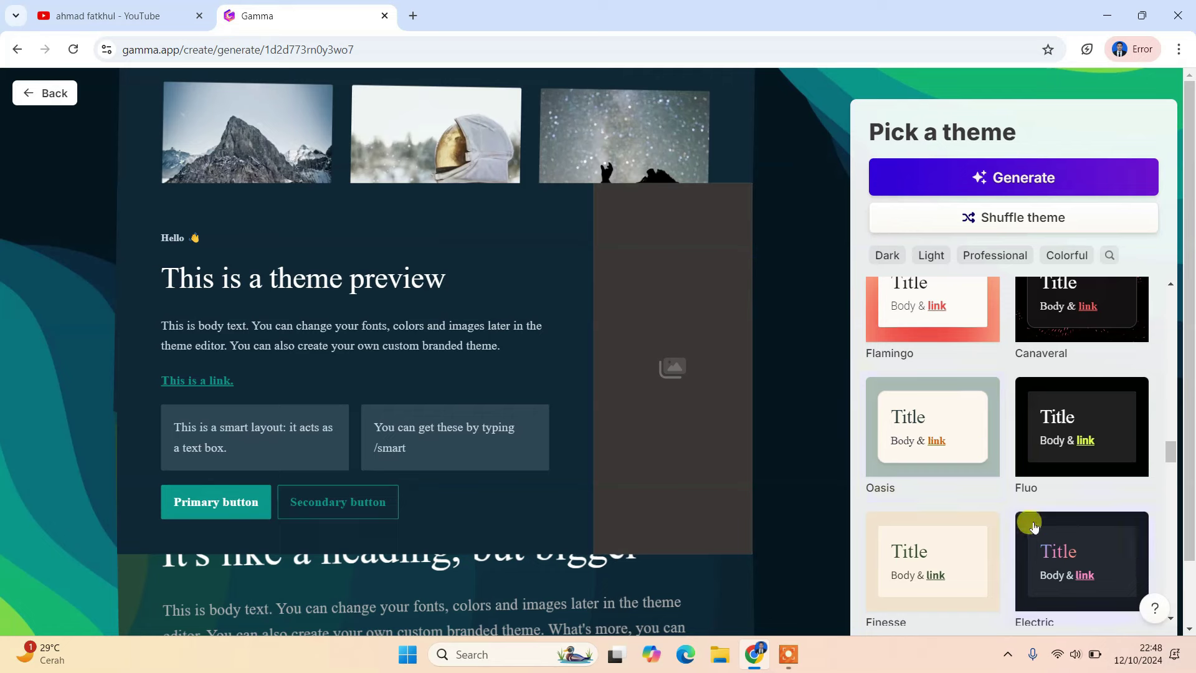
pyautogui.scroll(-5, 1028, 521)
pyautogui.scroll(-5, 1033, 526)
pyautogui.scroll(-2, 1033, 526)
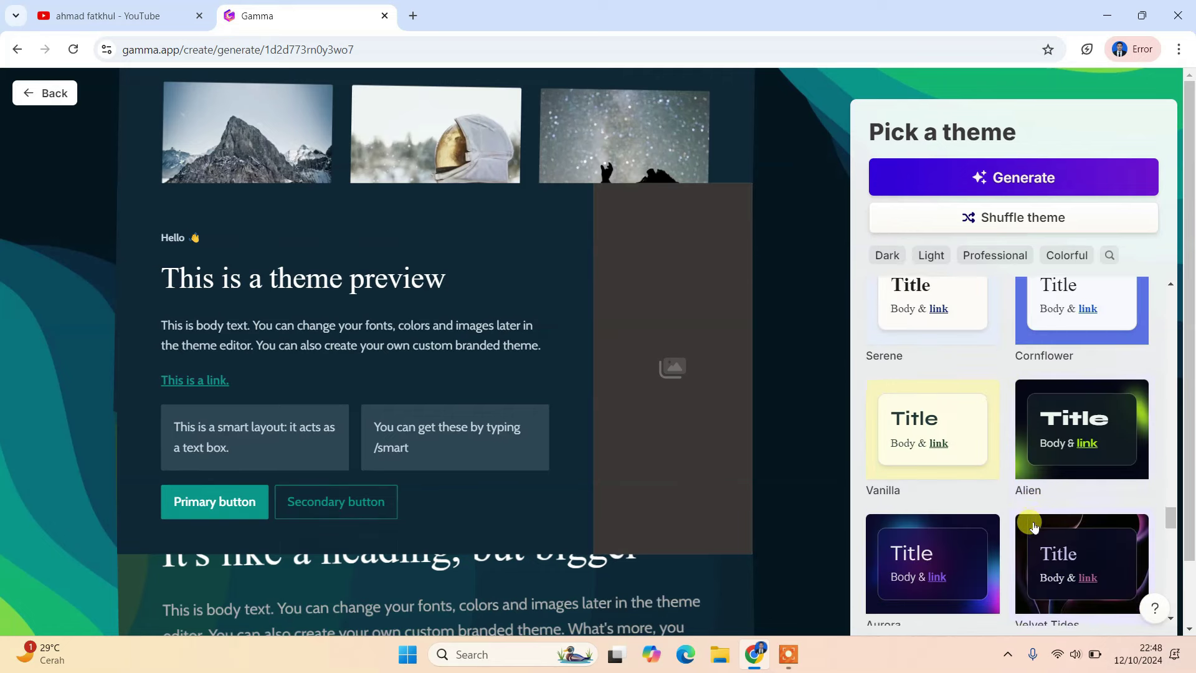
pyautogui.scroll(-2, 1033, 526)
pyautogui.scroll(-3, 1033, 526)
pyautogui.scroll(-3, 1033, 526)
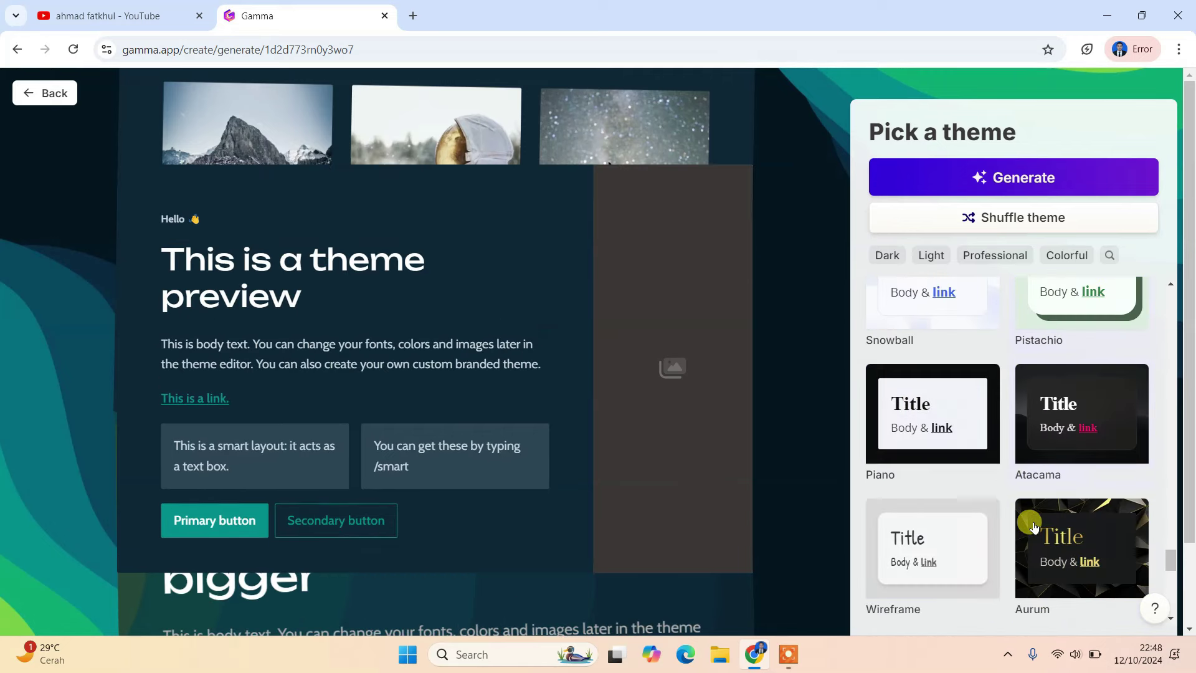
pyautogui.scroll(-2, 1096, 533)
pyautogui.scroll(-5, 1113, 541)
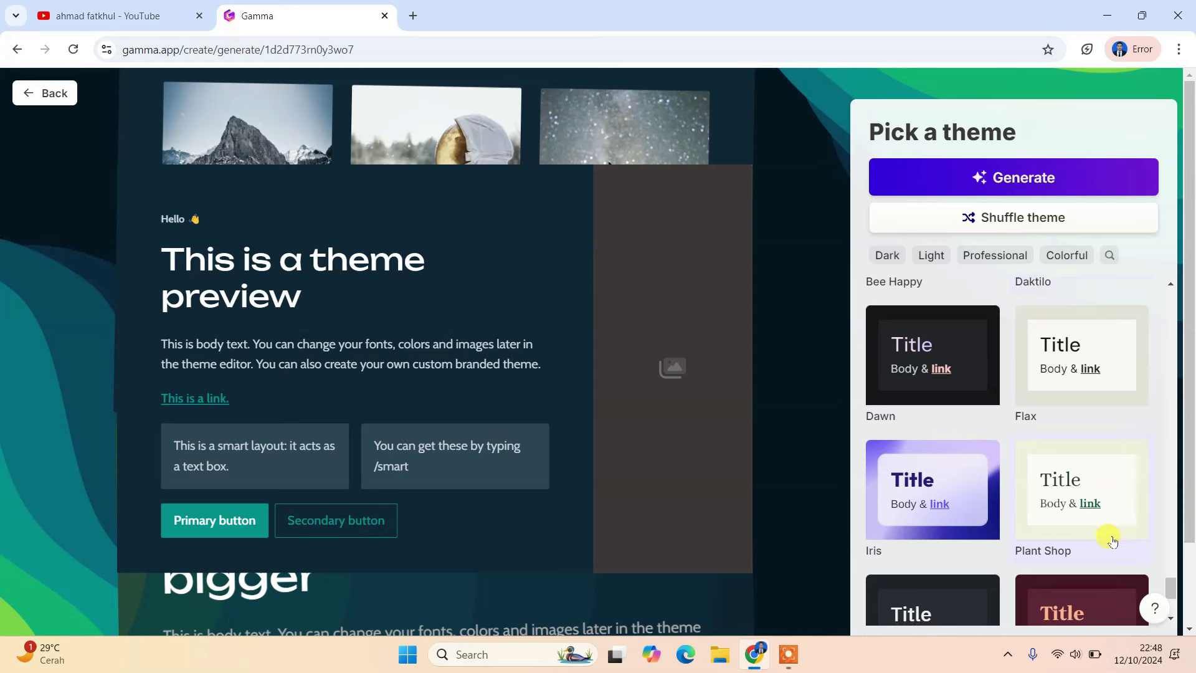
pyautogui.scroll(-3, 1113, 541)
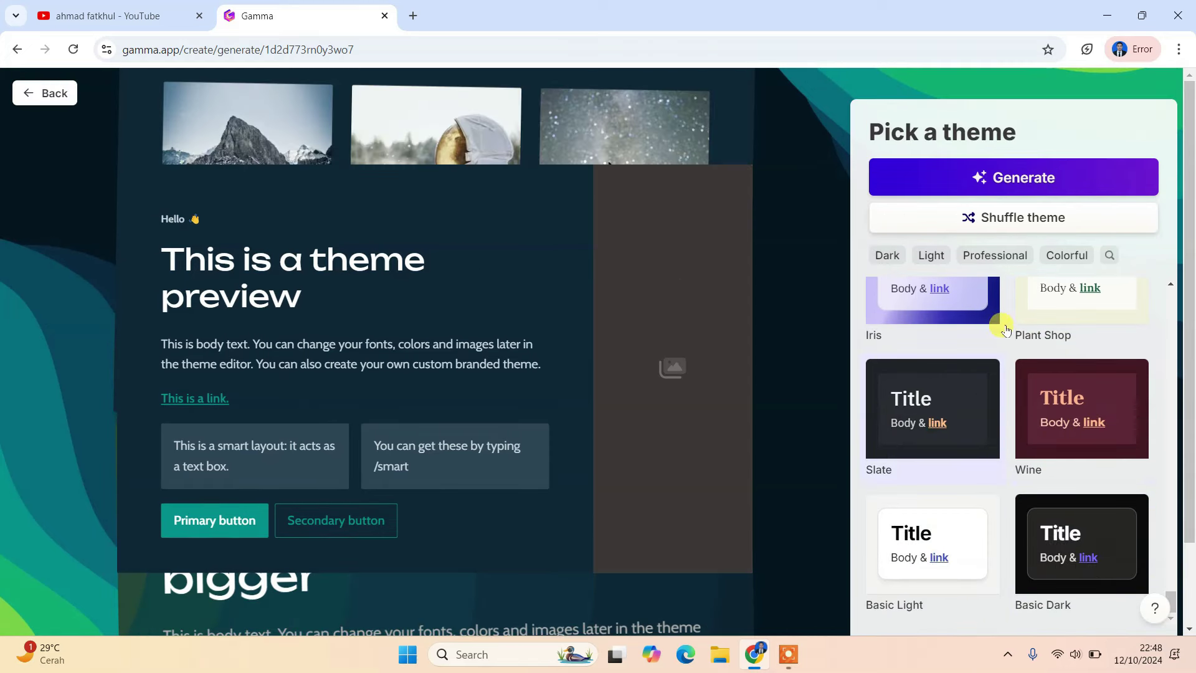
pyautogui.click(1062, 256)
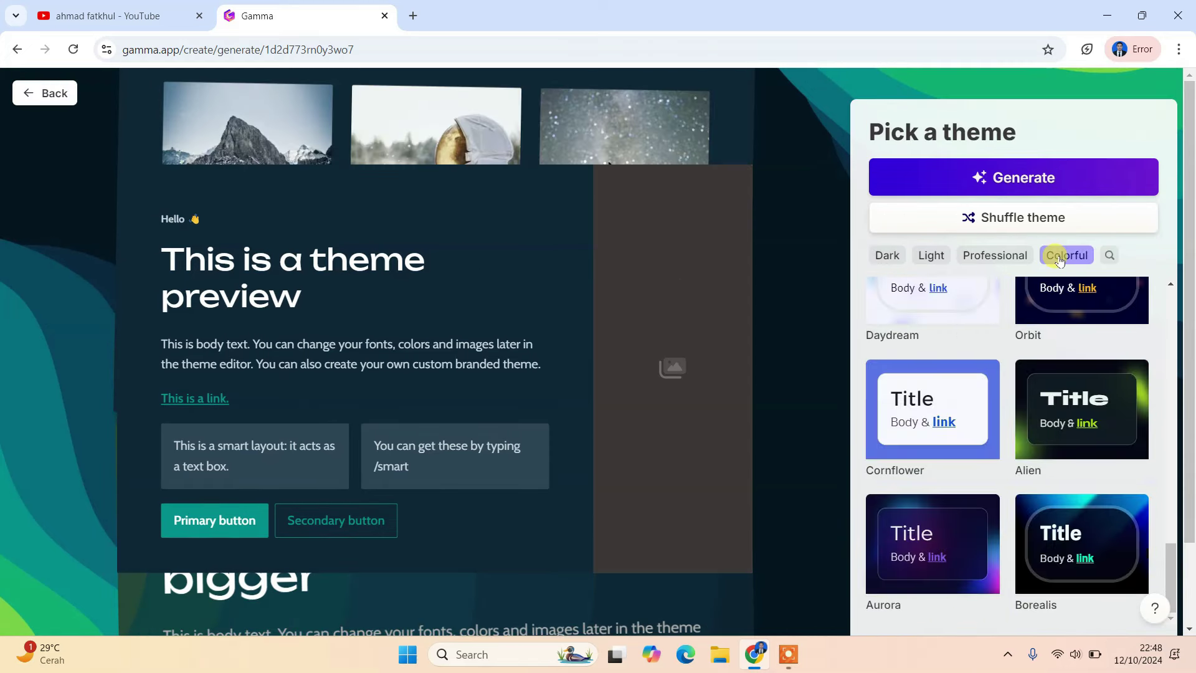
pyautogui.click(1005, 263)
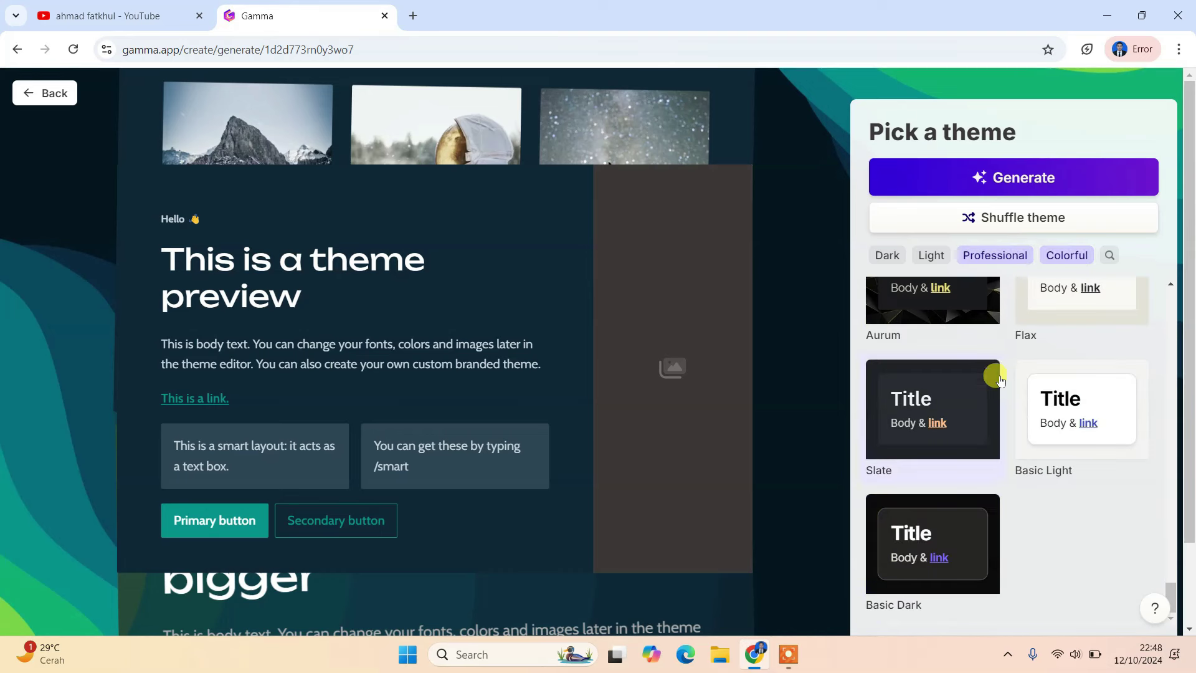
pyautogui.scroll(5, 997, 377)
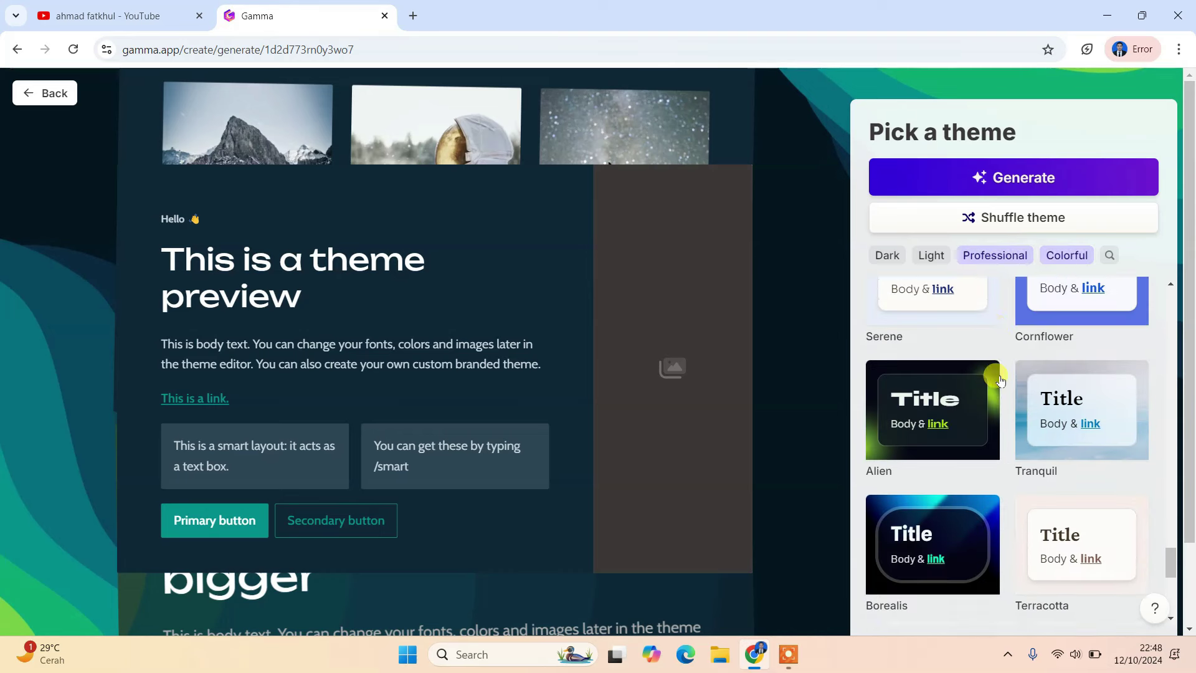
pyautogui.click(934, 257)
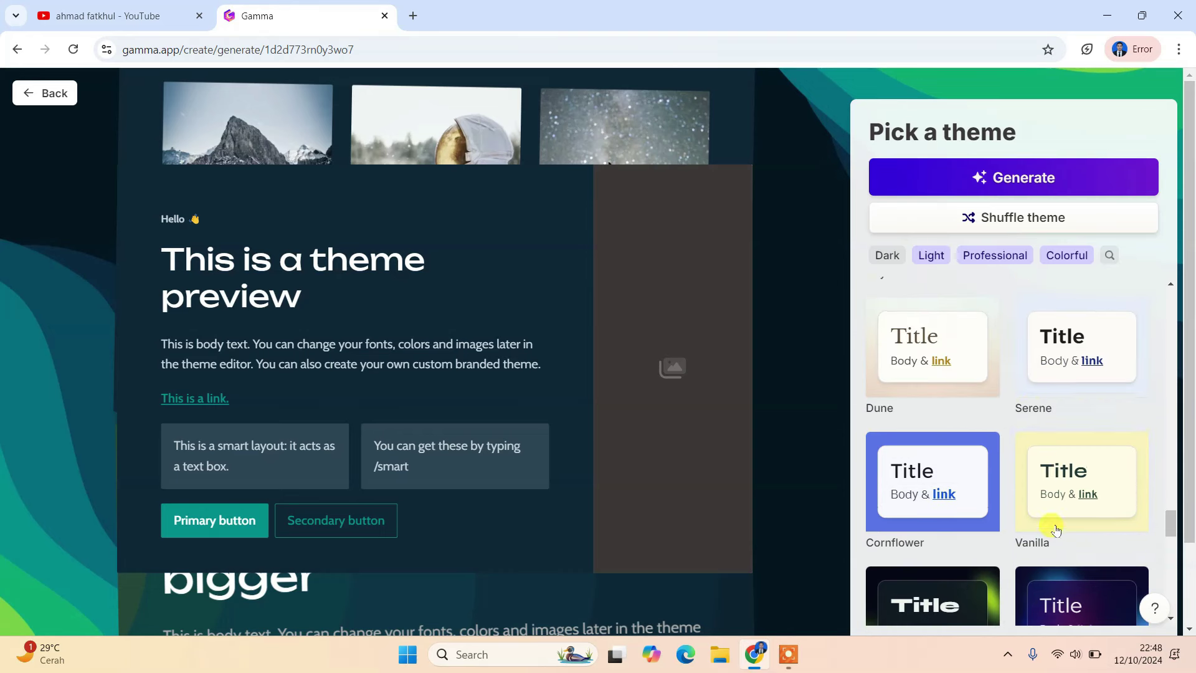
pyautogui.click(1004, 260)
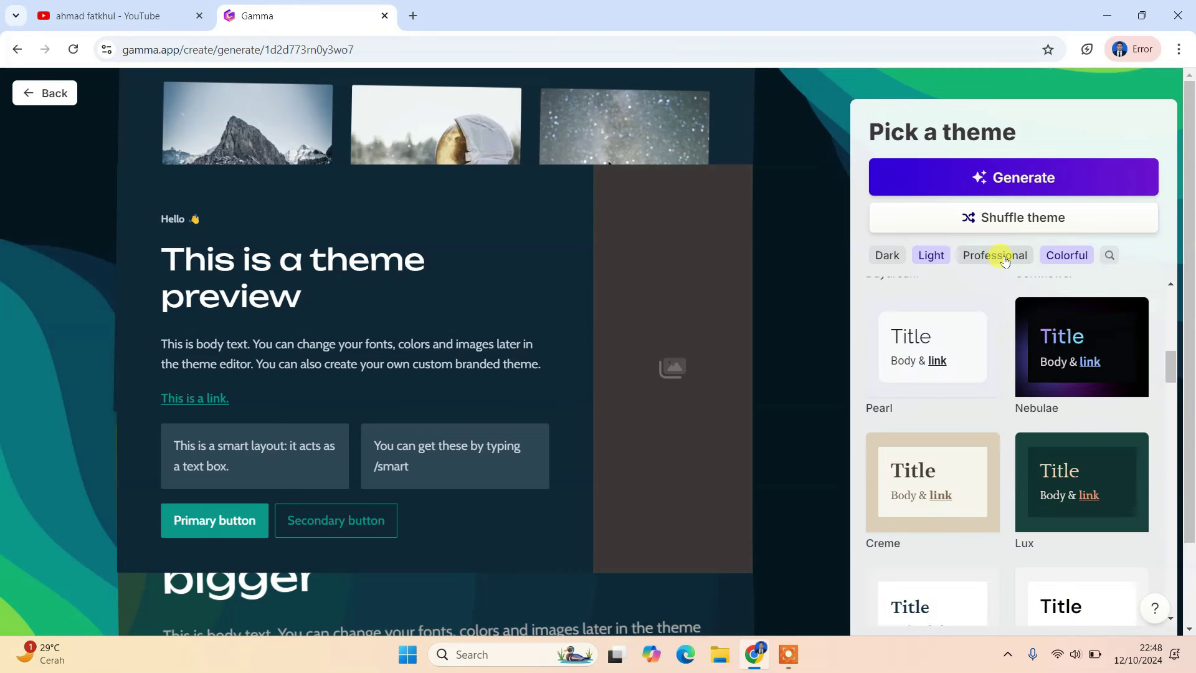
# Apply the pink Atmosphere theme and generate the deck.
pyautogui.scroll(4, 1025, 437)
pyautogui.scroll(5, 1021, 429)
pyautogui.scroll(-1, 991, 458)
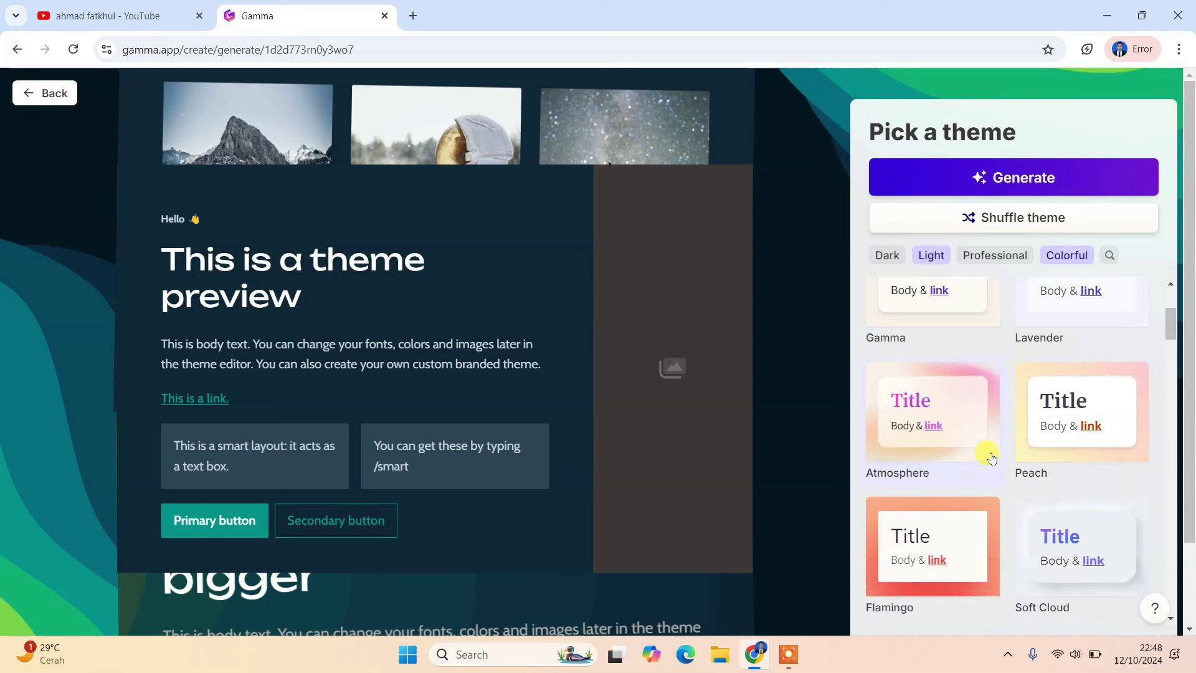
pyautogui.click(990, 401)
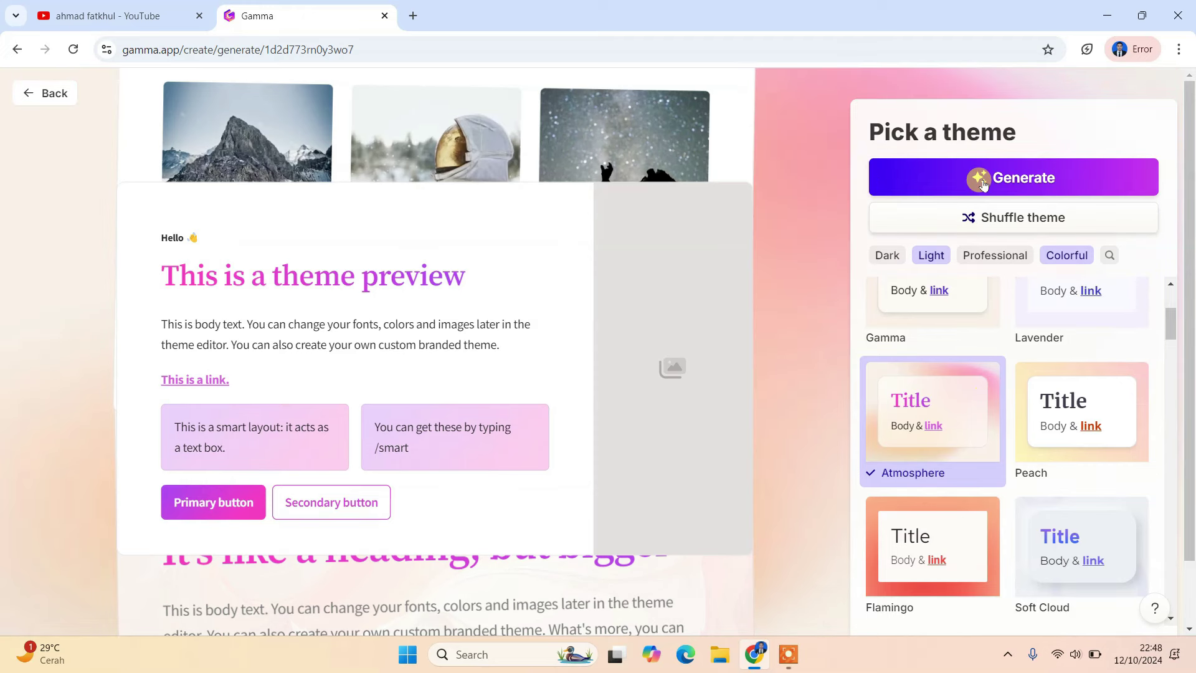
pyautogui.click(982, 181)
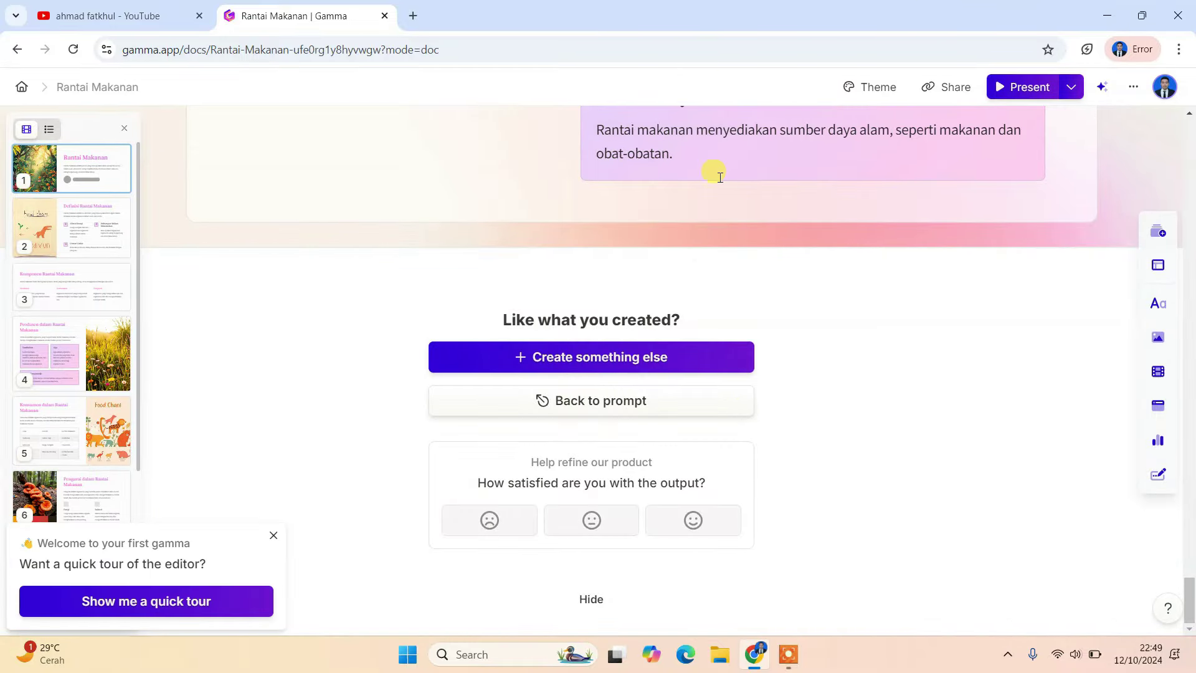
pyautogui.scroll(5, 719, 177)
pyautogui.scroll(6, 719, 178)
pyautogui.scroll(2, 720, 178)
pyautogui.scroll(4, 720, 178)
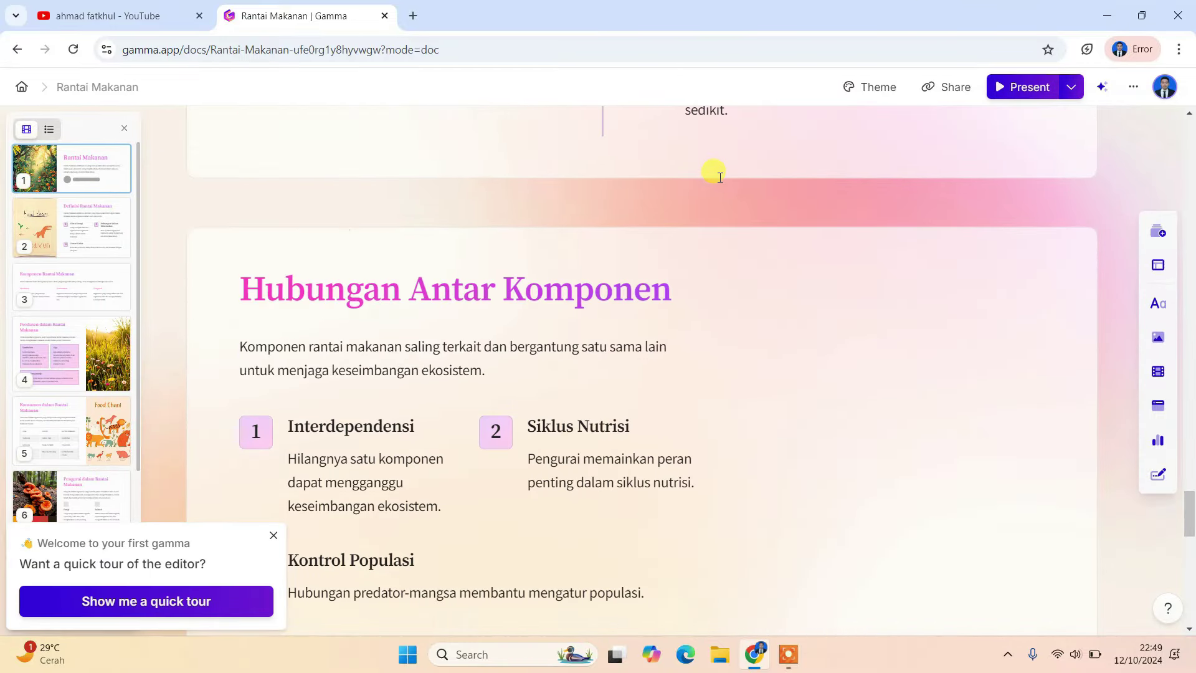
pyautogui.scroll(5, 720, 177)
pyautogui.scroll(6, 720, 177)
pyautogui.scroll(6, 719, 178)
pyautogui.scroll(2, 720, 177)
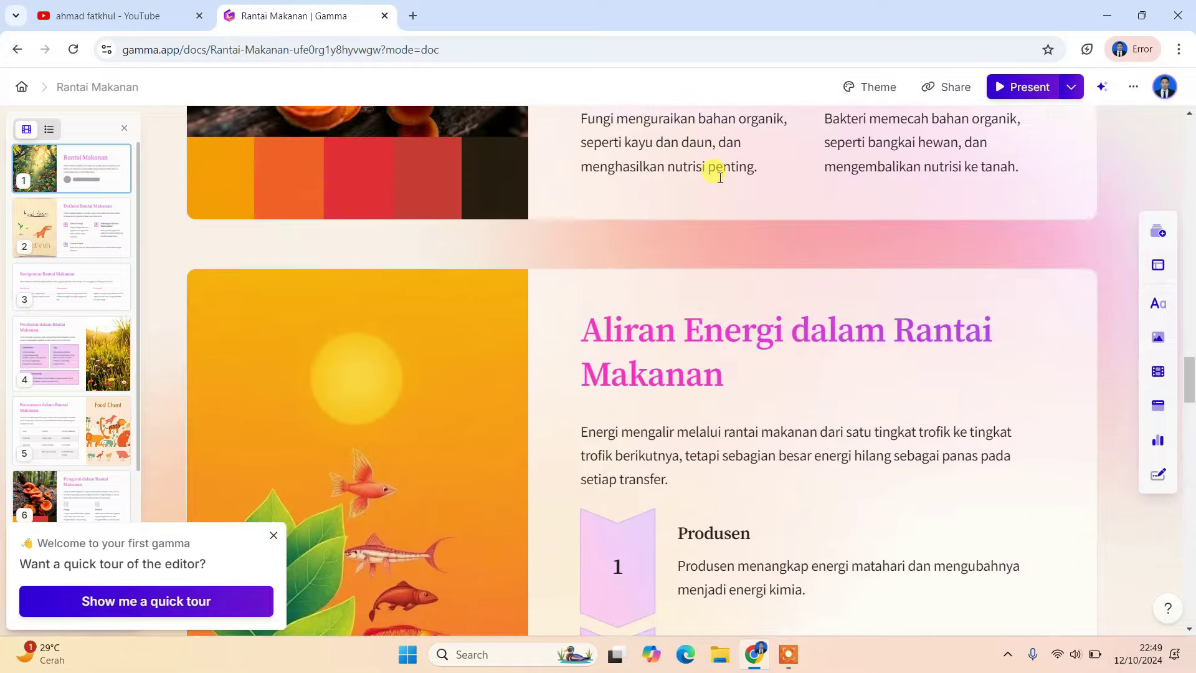
pyautogui.scroll(-2, 719, 178)
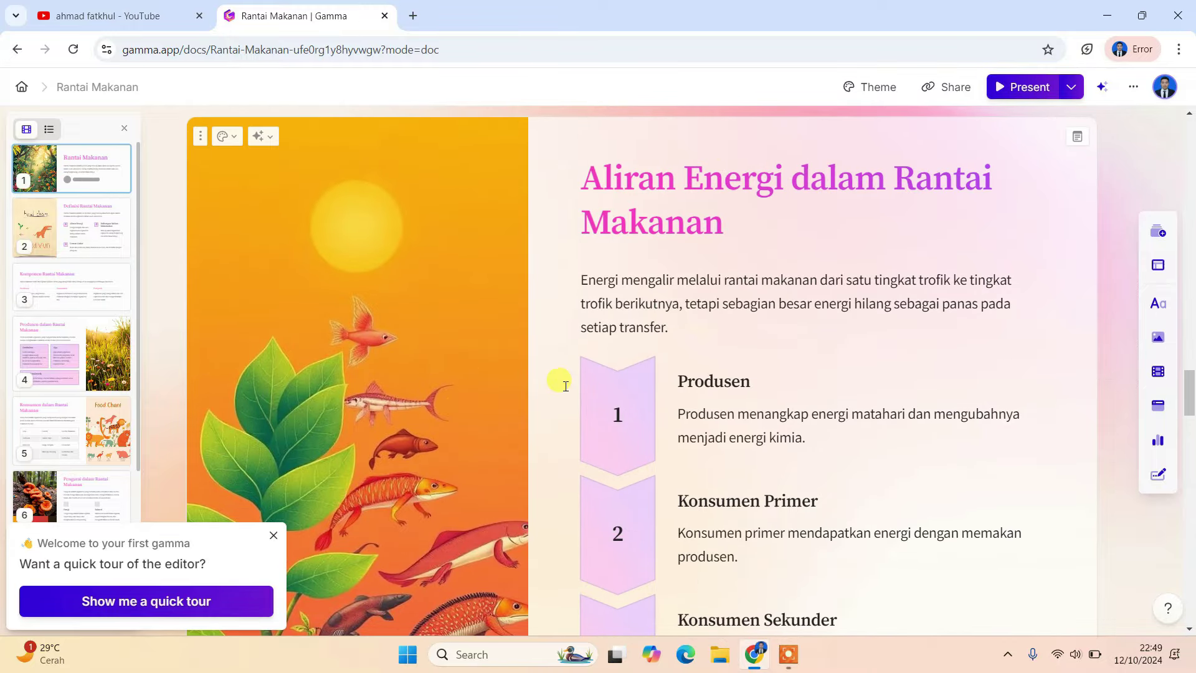
pyautogui.scroll(6, 566, 386)
pyautogui.scroll(1, 566, 390)
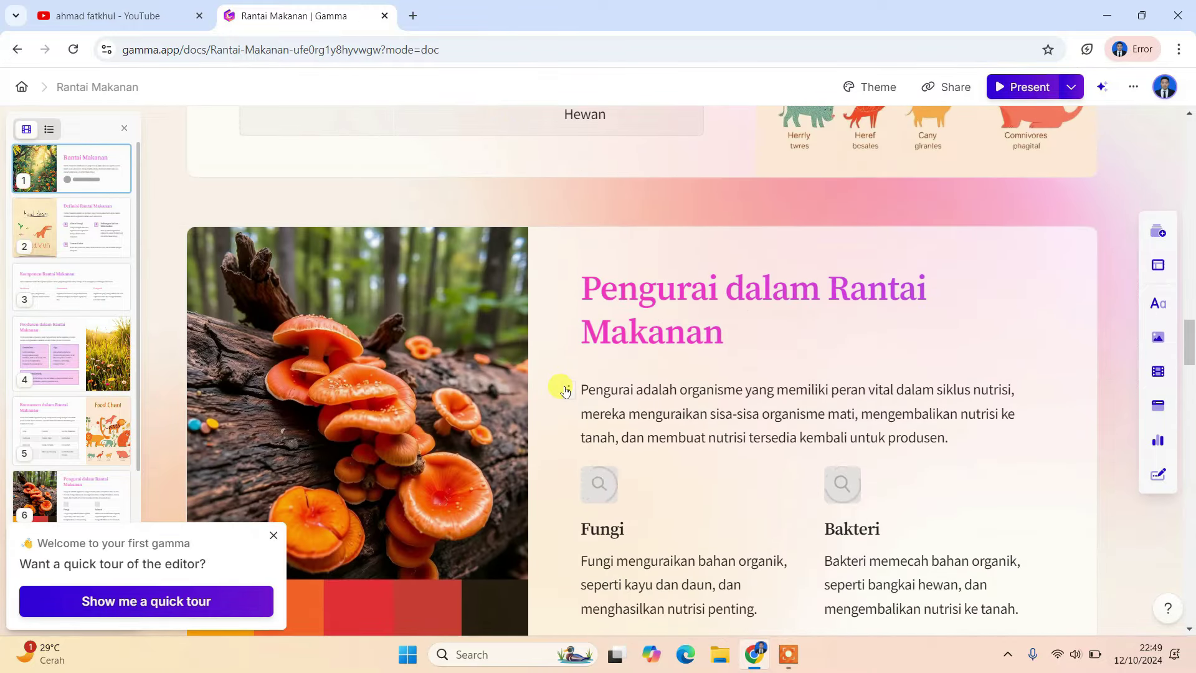
pyautogui.scroll(4, 1078, 190)
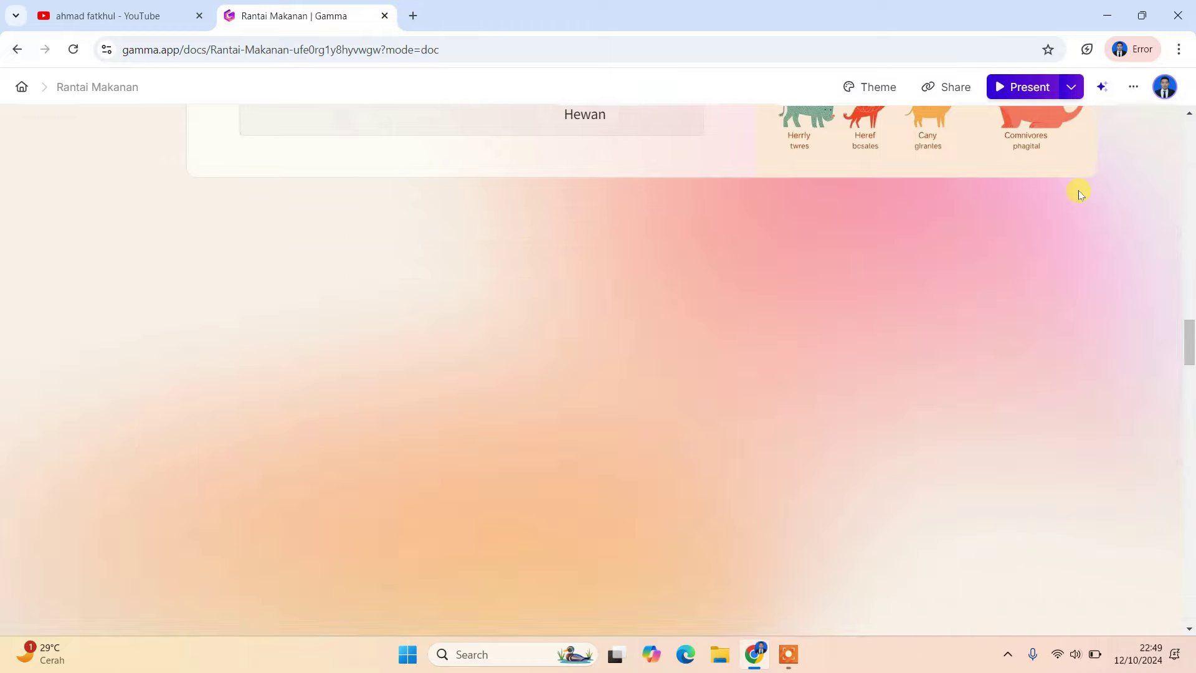
pyautogui.scroll(4, 1079, 195)
pyautogui.scroll(5, 1079, 195)
pyautogui.scroll(5, 1080, 195)
pyautogui.scroll(5, 1079, 192)
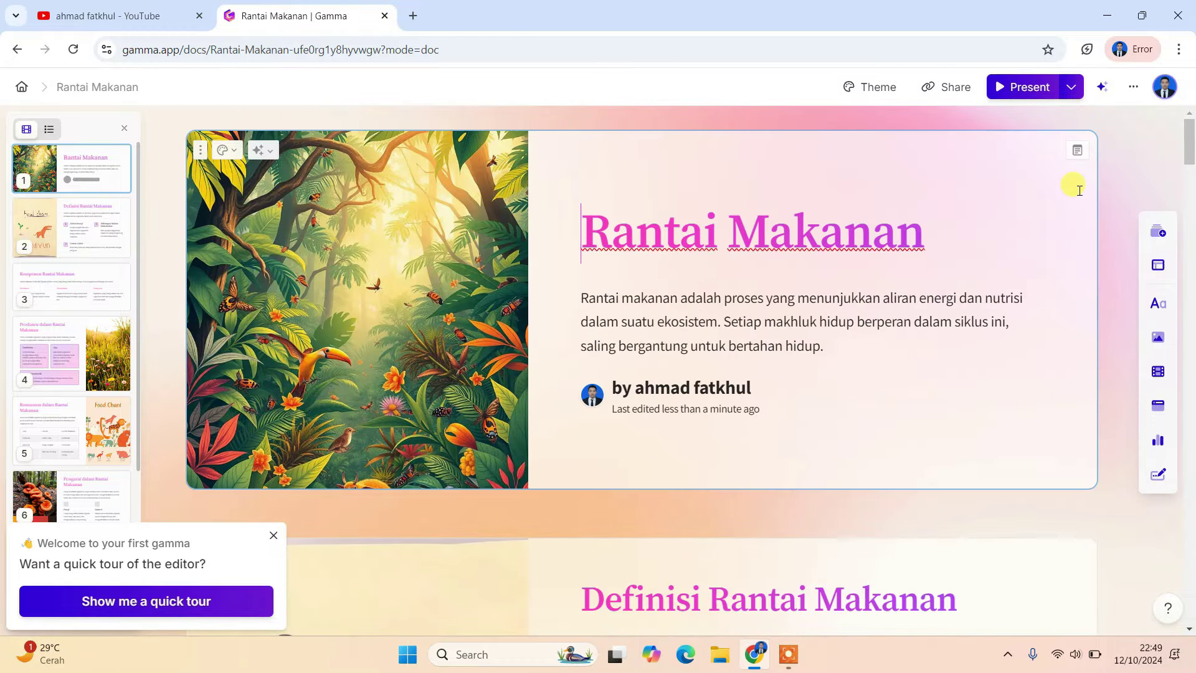
pyautogui.click(793, 234)
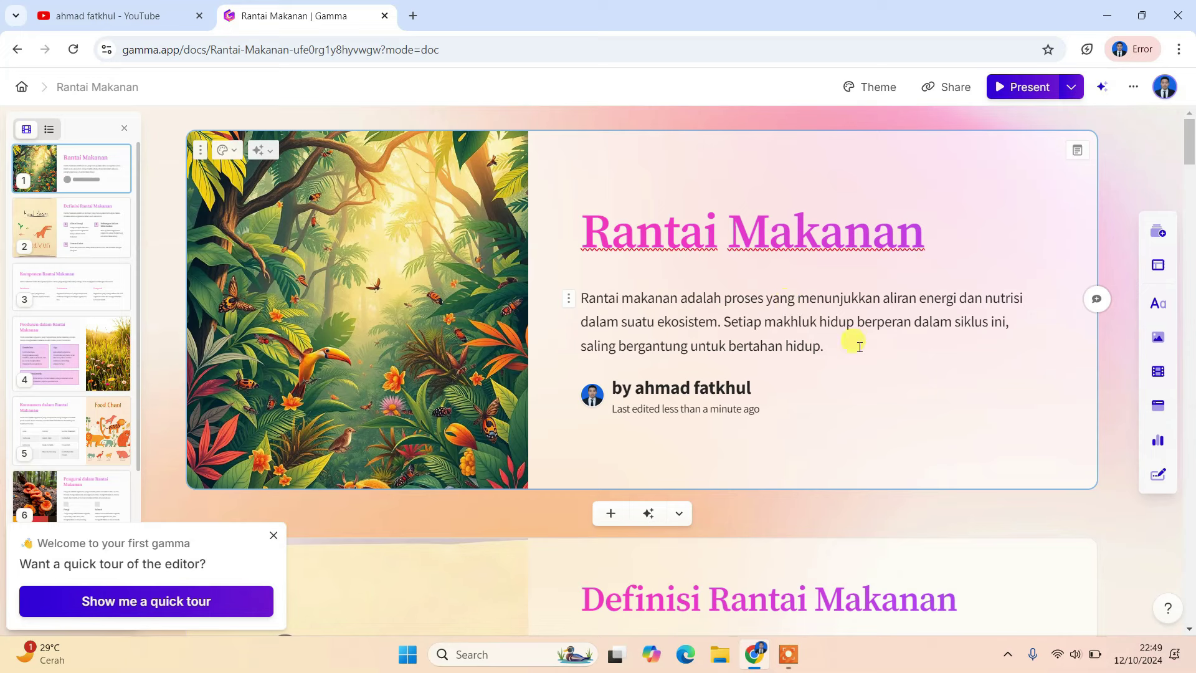
pyautogui.scroll(-3, 859, 347)
pyautogui.click(840, 411)
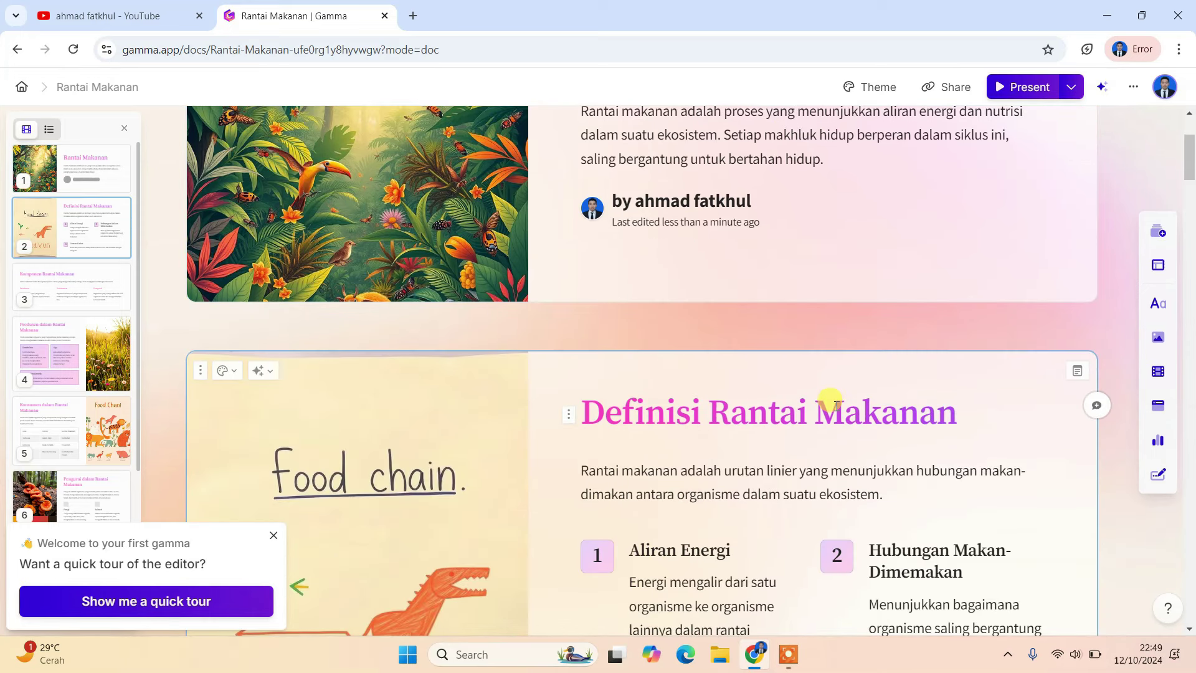
pyautogui.write('KK')
pyautogui.press('BackSpace')
pyautogui.press('BackSpace')
pyautogui.scroll(3, 903, 402)
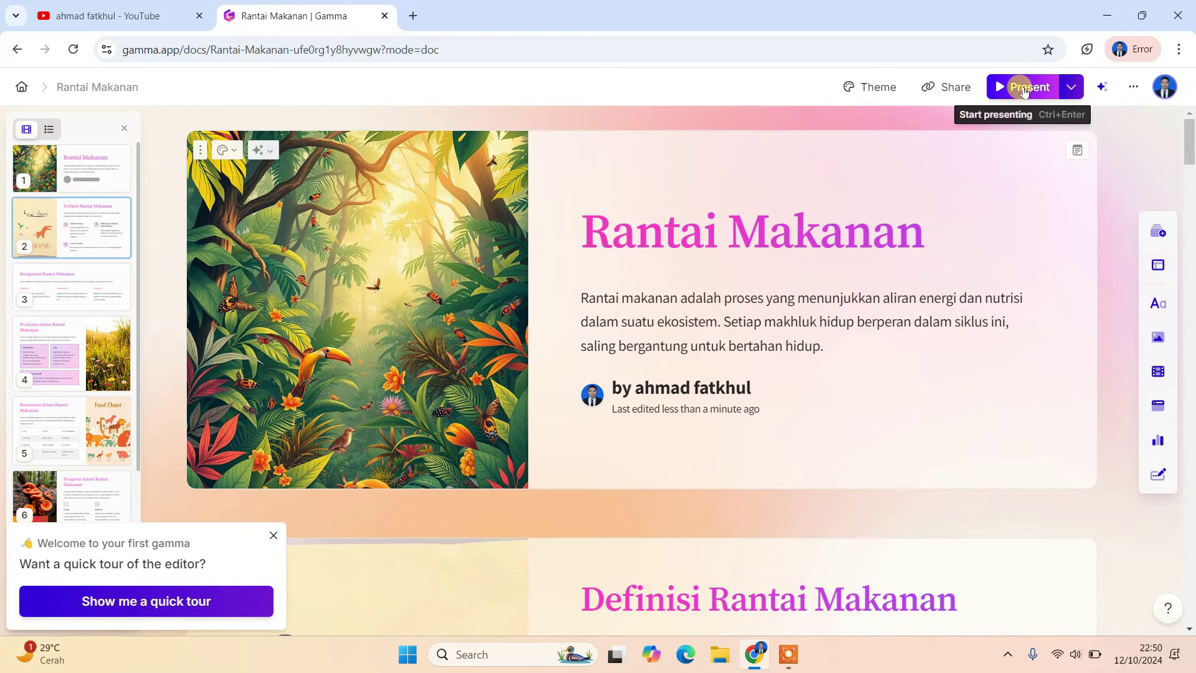
# Present the deck, dismiss the tour prompt, advance to the Konsumen slide, then exit.
pyautogui.click(1023, 90)
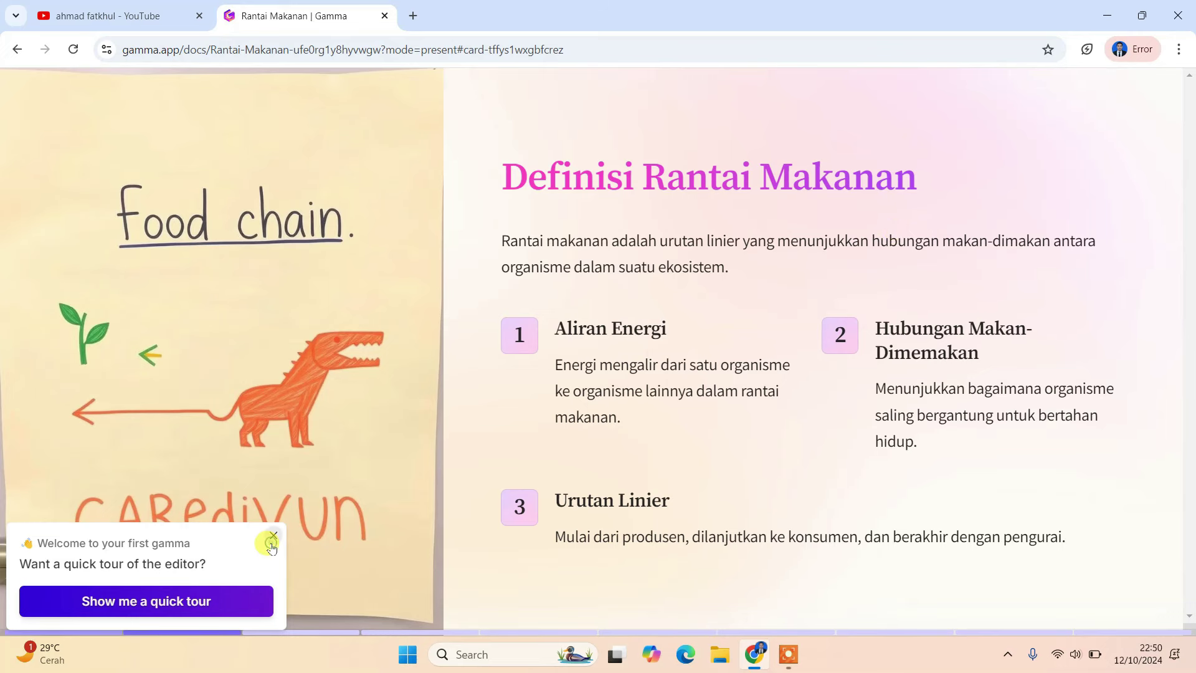
pyautogui.click(271, 545)
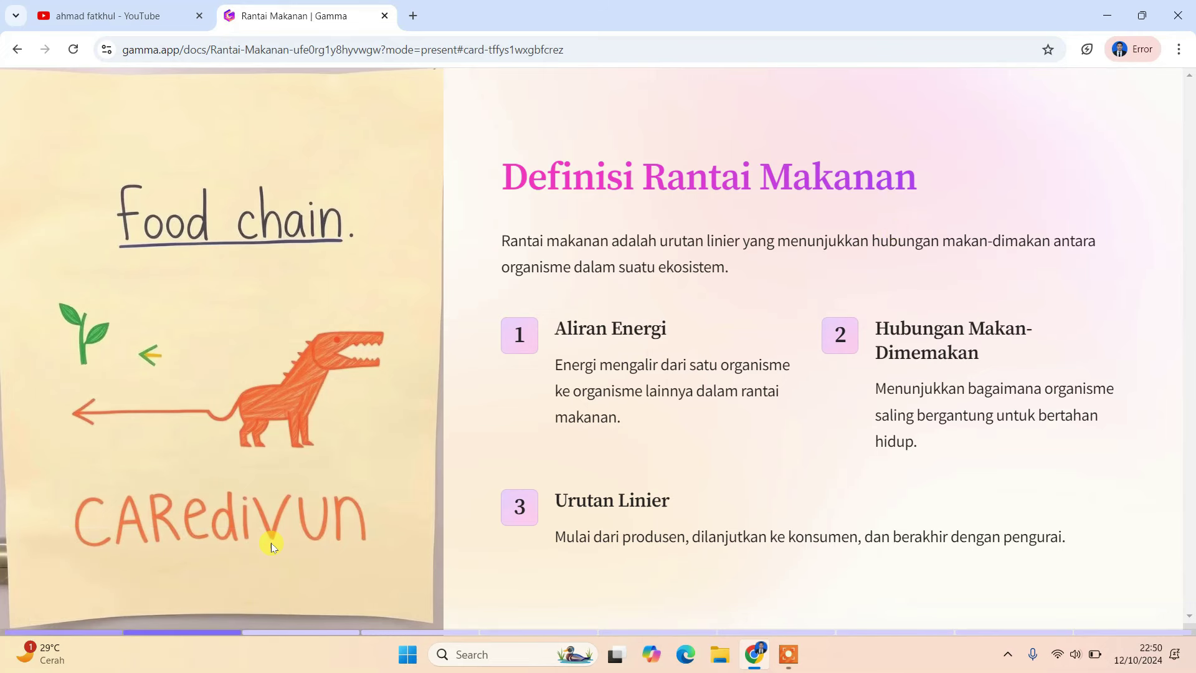
pyautogui.press('Right')
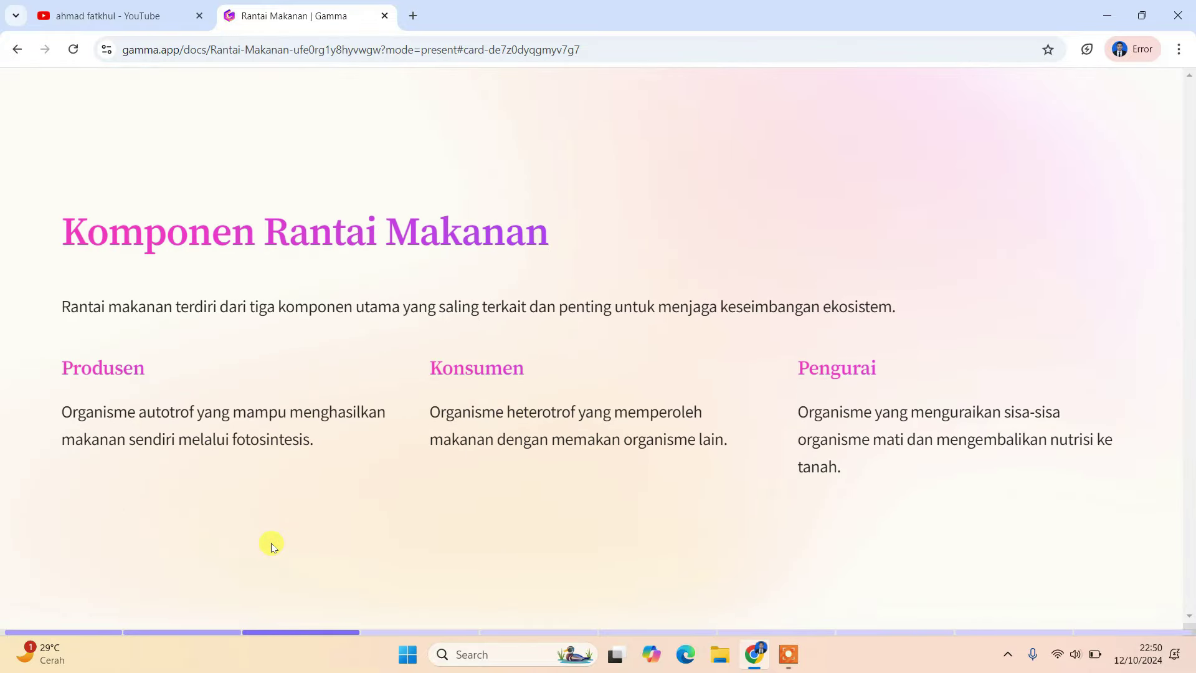
pyautogui.press('Right')
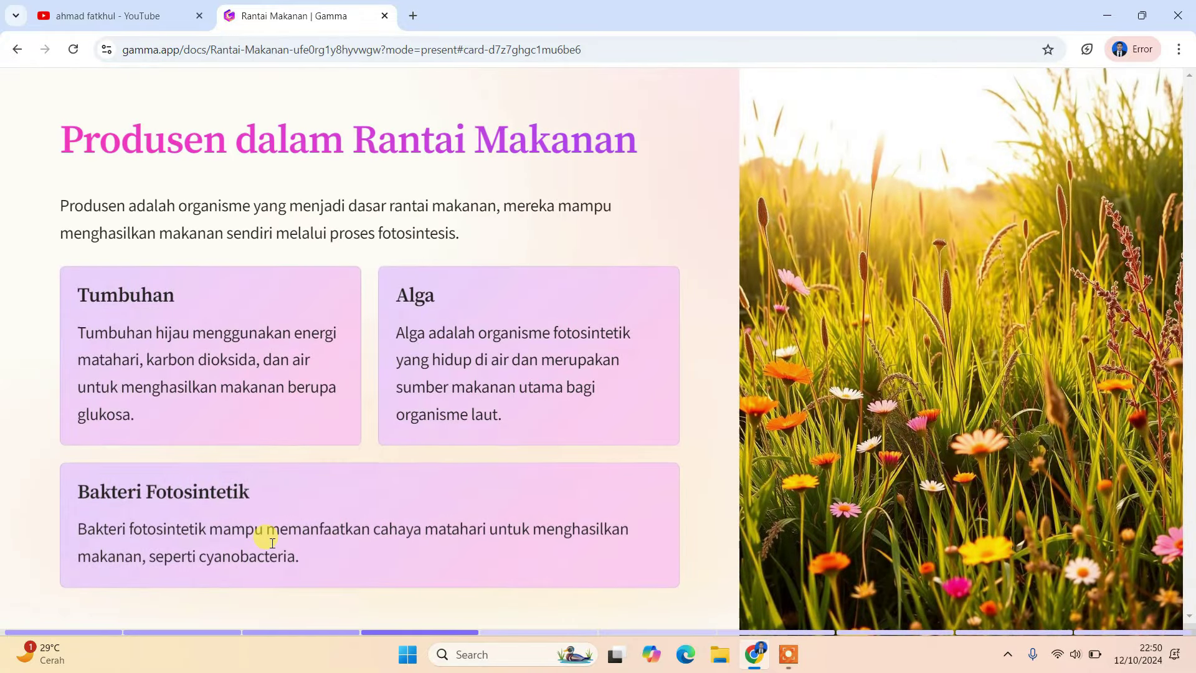
pyautogui.press('Right')
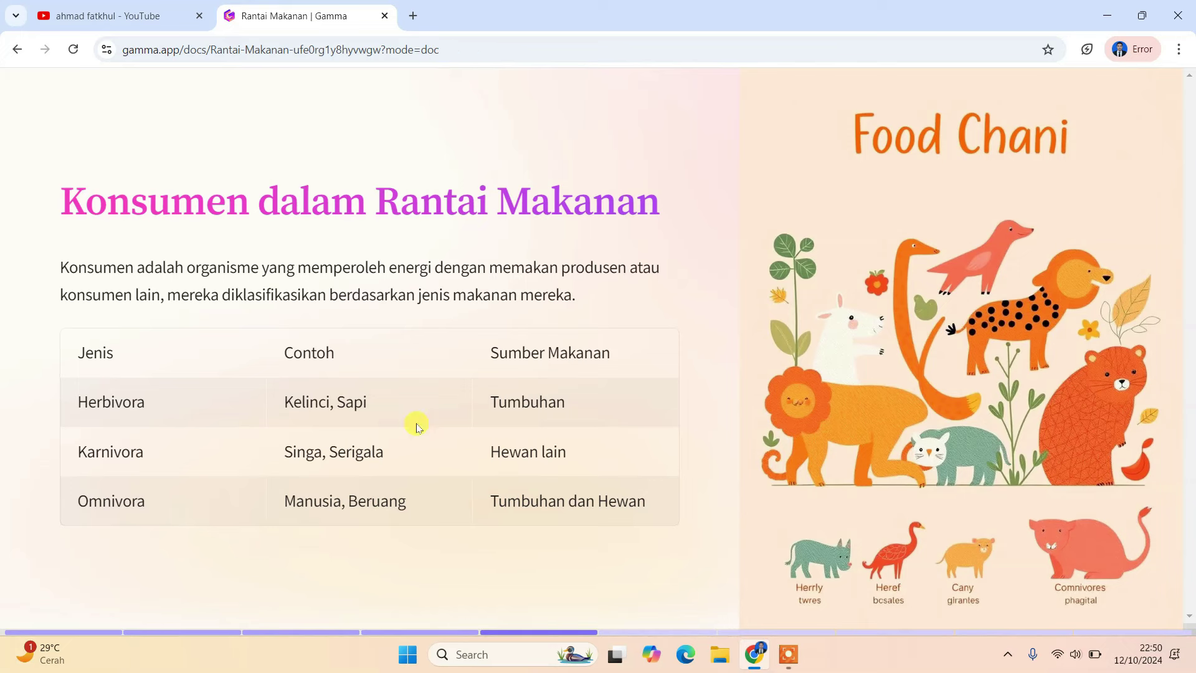
pyautogui.press('Escape')
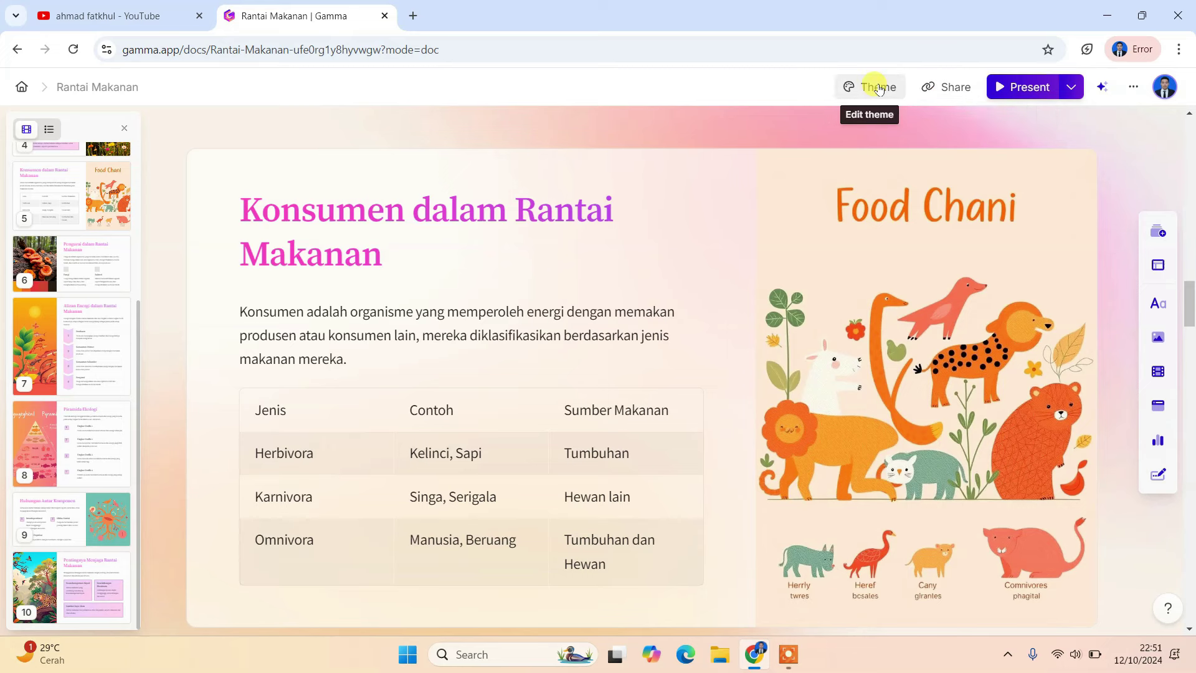
# Switch the deck from Atmosphere to the dark red Sanguine theme and close the panel.
pyautogui.click(878, 87)
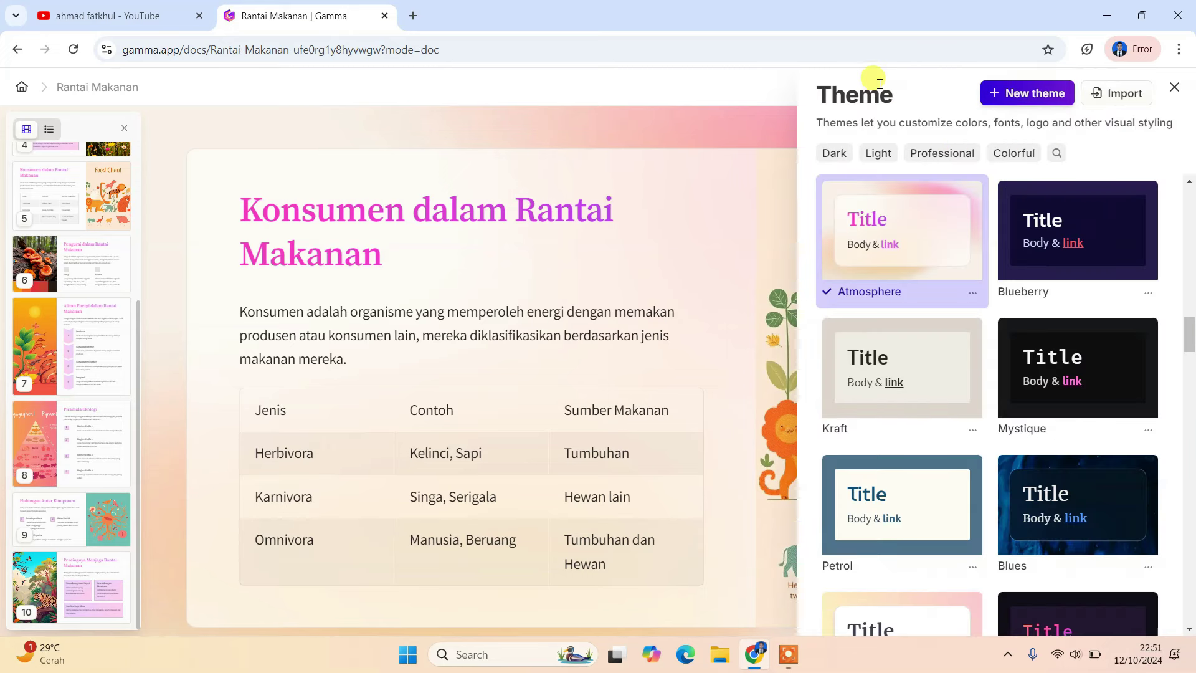
pyautogui.scroll(-2, 921, 385)
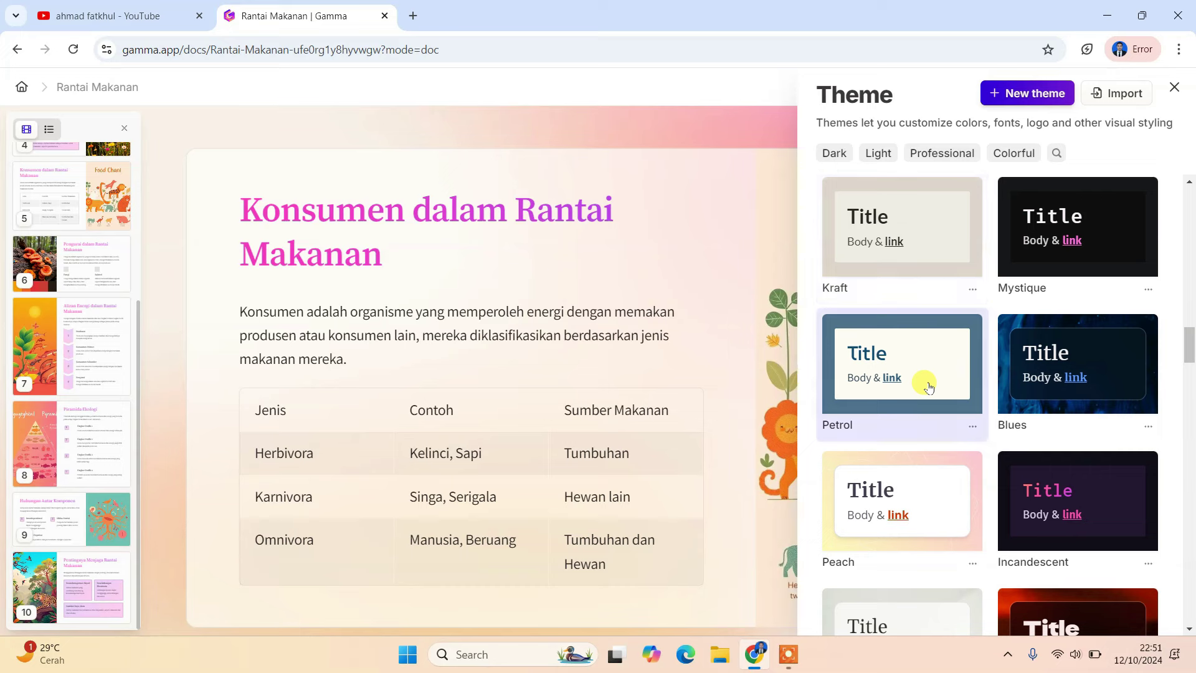
pyautogui.scroll(-2, 928, 387)
pyautogui.click(1145, 446)
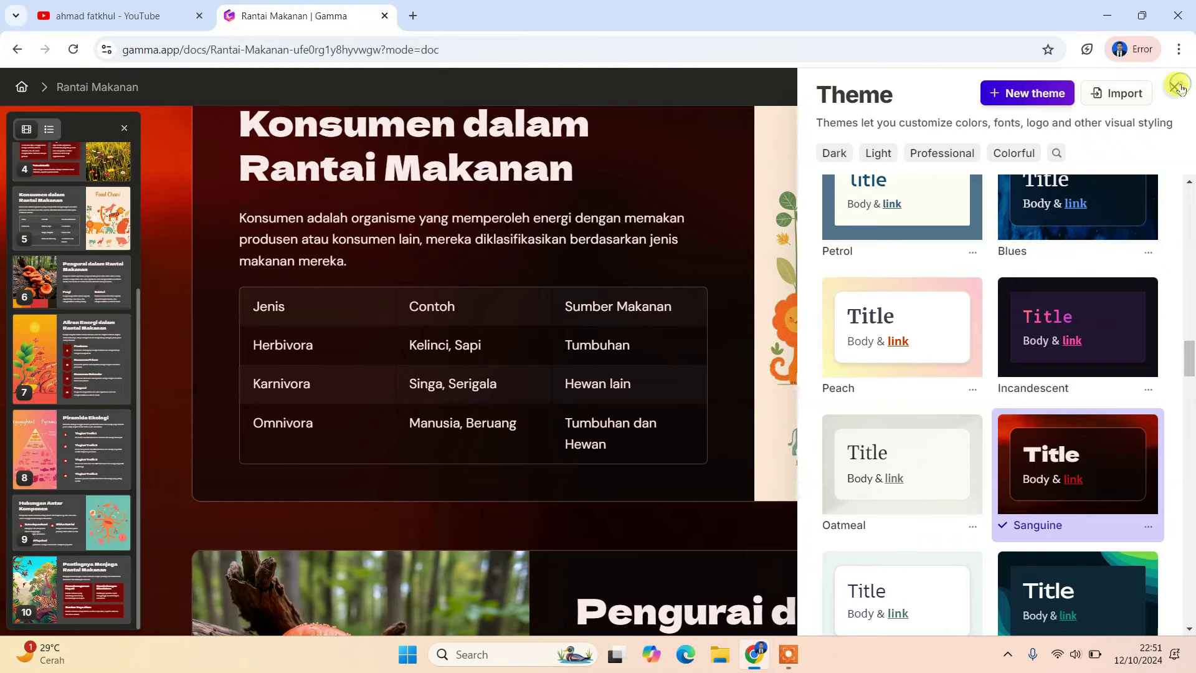
pyautogui.click(1175, 87)
pyautogui.scroll(5, 702, 373)
pyautogui.scroll(5, 702, 372)
pyautogui.scroll(2, 702, 372)
pyautogui.scroll(5, 703, 374)
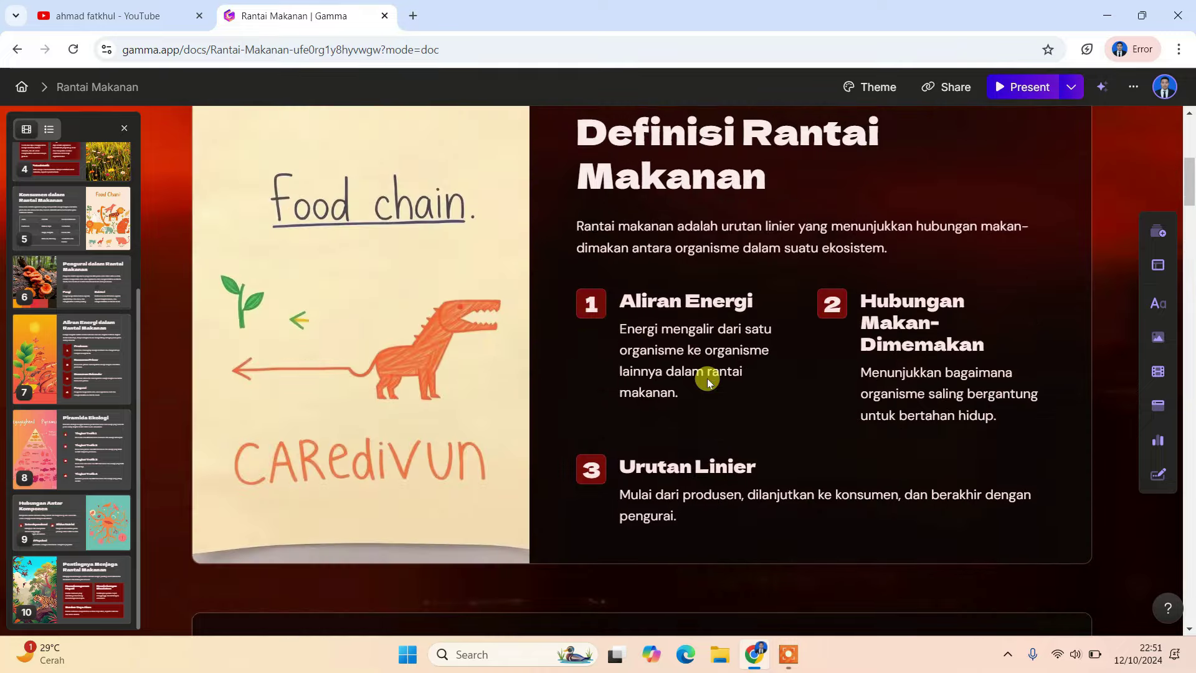
pyautogui.scroll(2, 708, 378)
pyautogui.scroll(5, 708, 379)
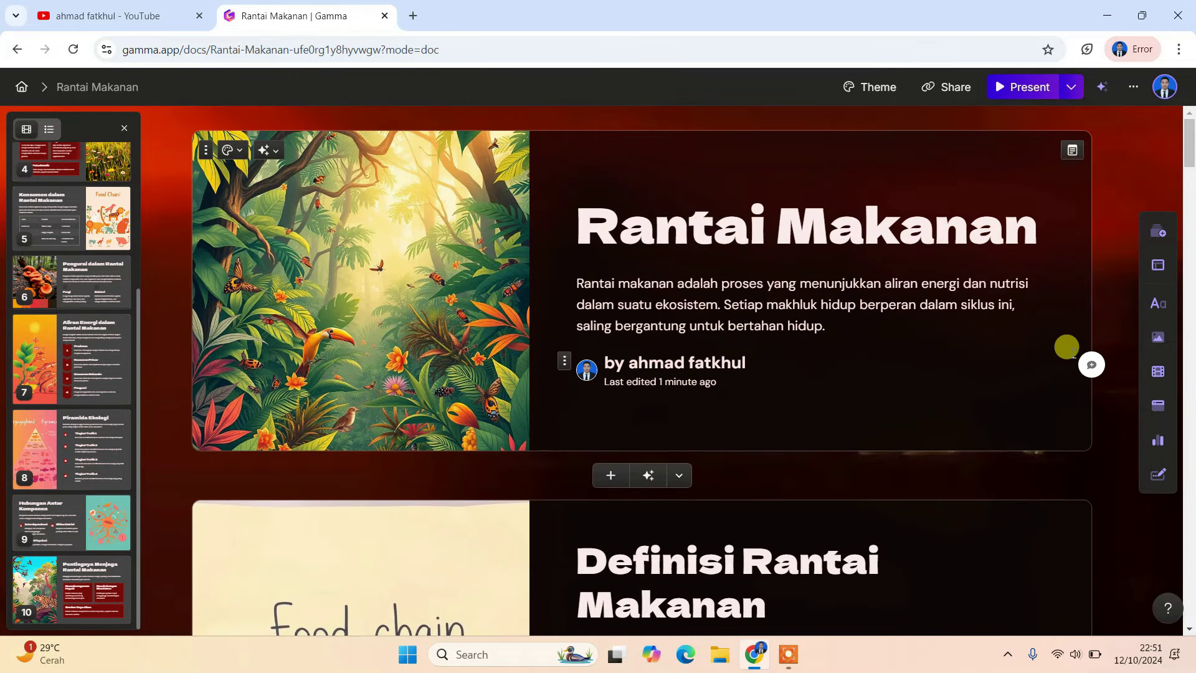
# Export the Rantai Makanan deck to PowerPoint, then open a new browser tab.
pyautogui.click(1135, 91)
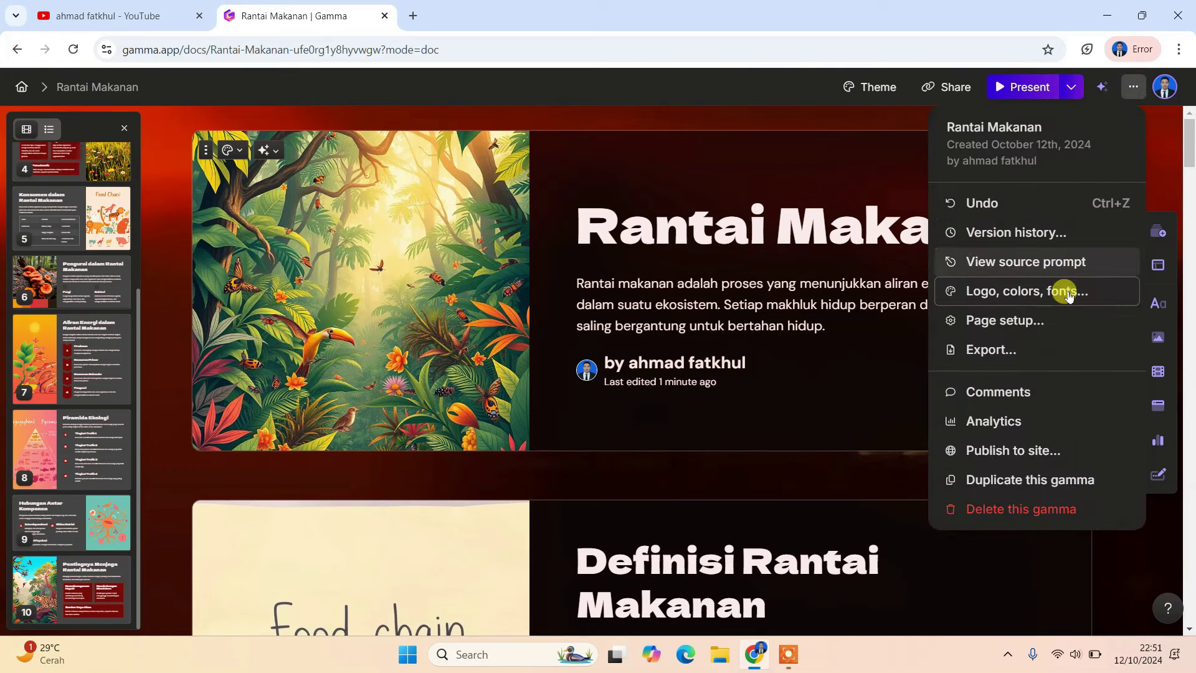
pyautogui.click(1052, 353)
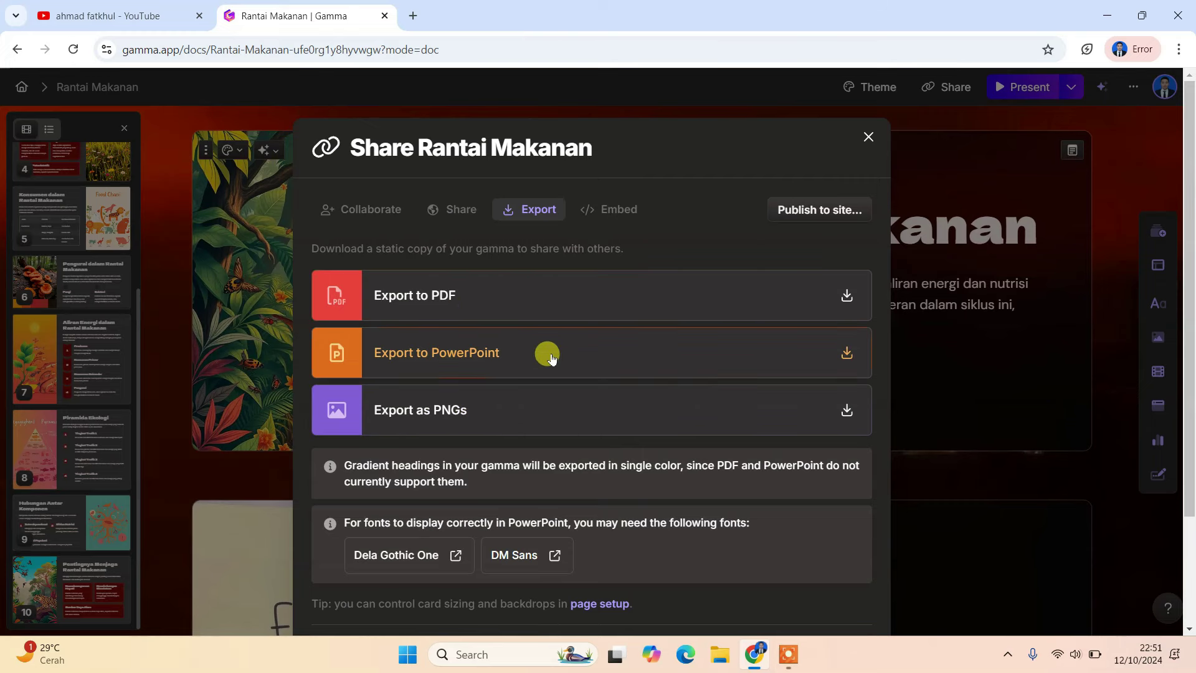
pyautogui.click(844, 353)
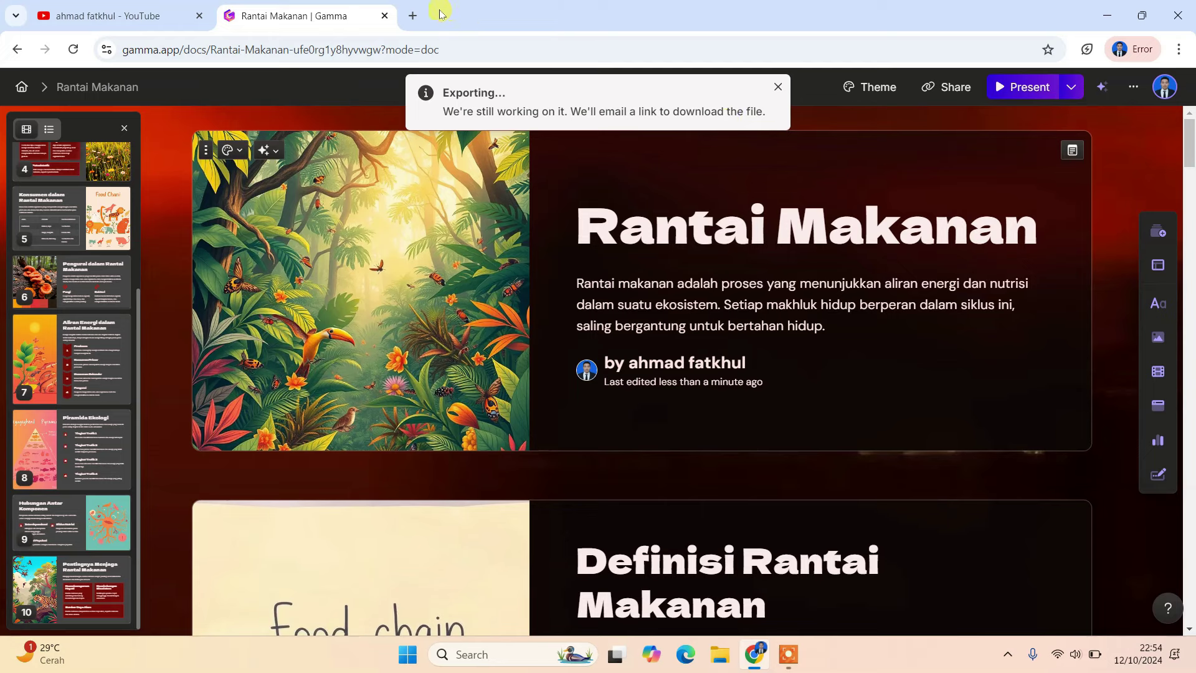
pyautogui.click(414, 15)
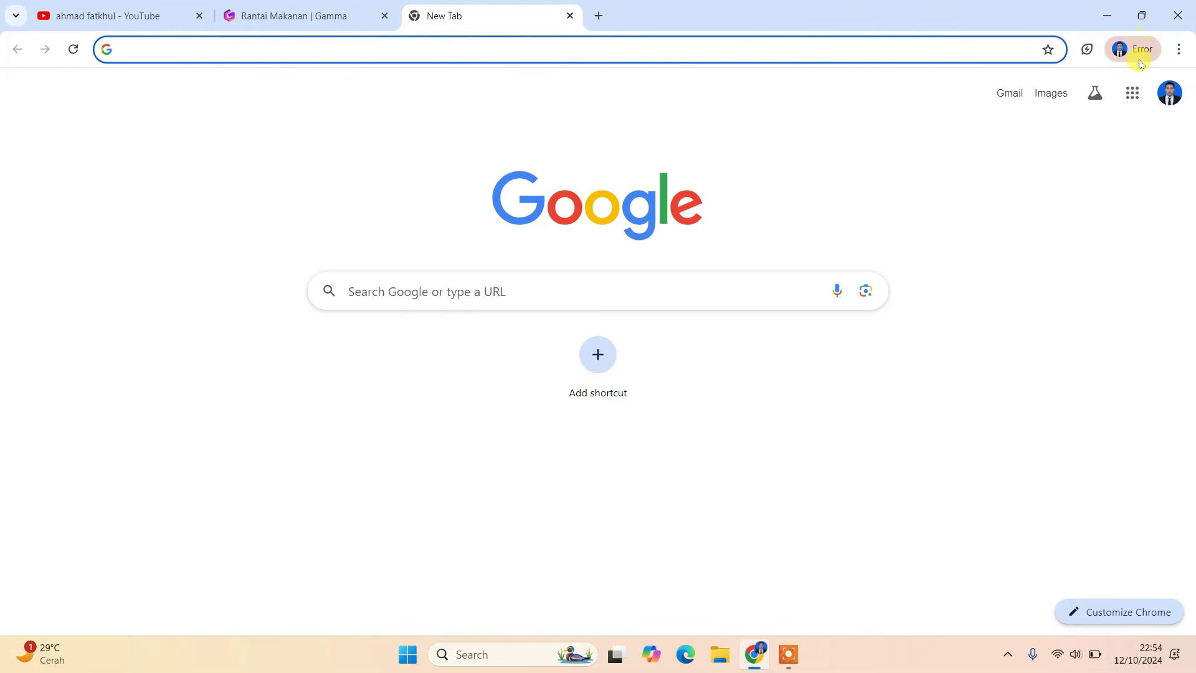
# Open Gmail from the Google apps grid in a new Chrome tab.
pyautogui.click(1133, 94)
pyautogui.scroll(-2, 1059, 317)
pyautogui.scroll(-1, 1071, 317)
pyautogui.scroll(-1, 1078, 321)
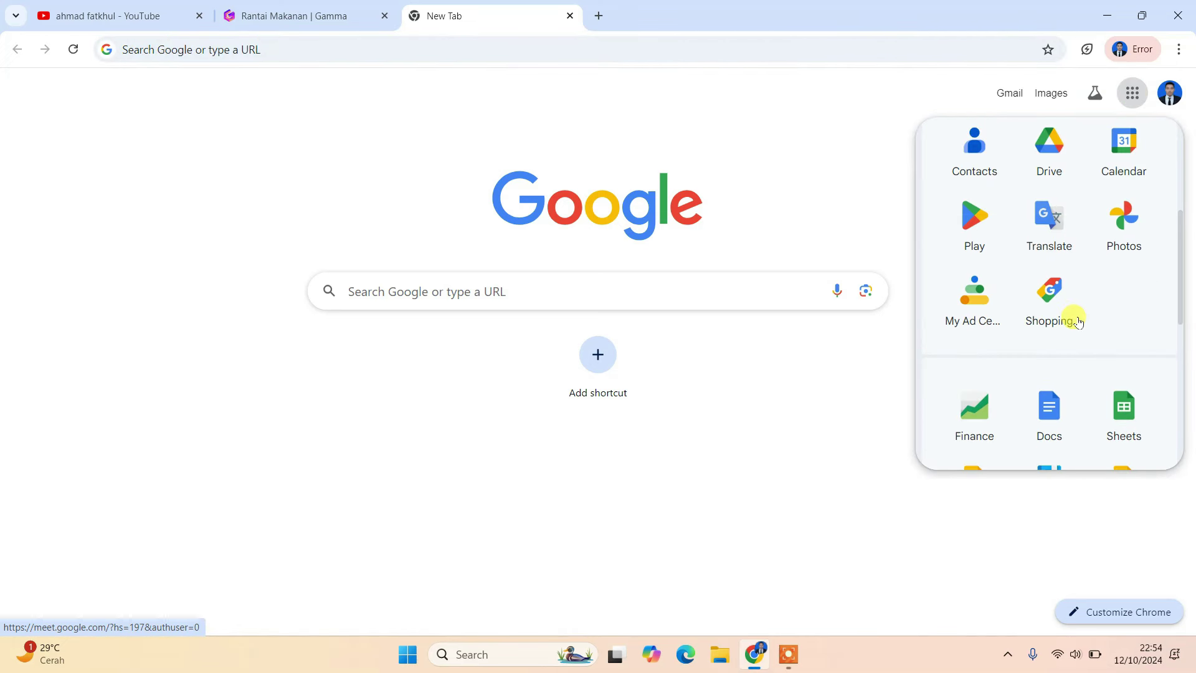
pyautogui.scroll(5, 1055, 368)
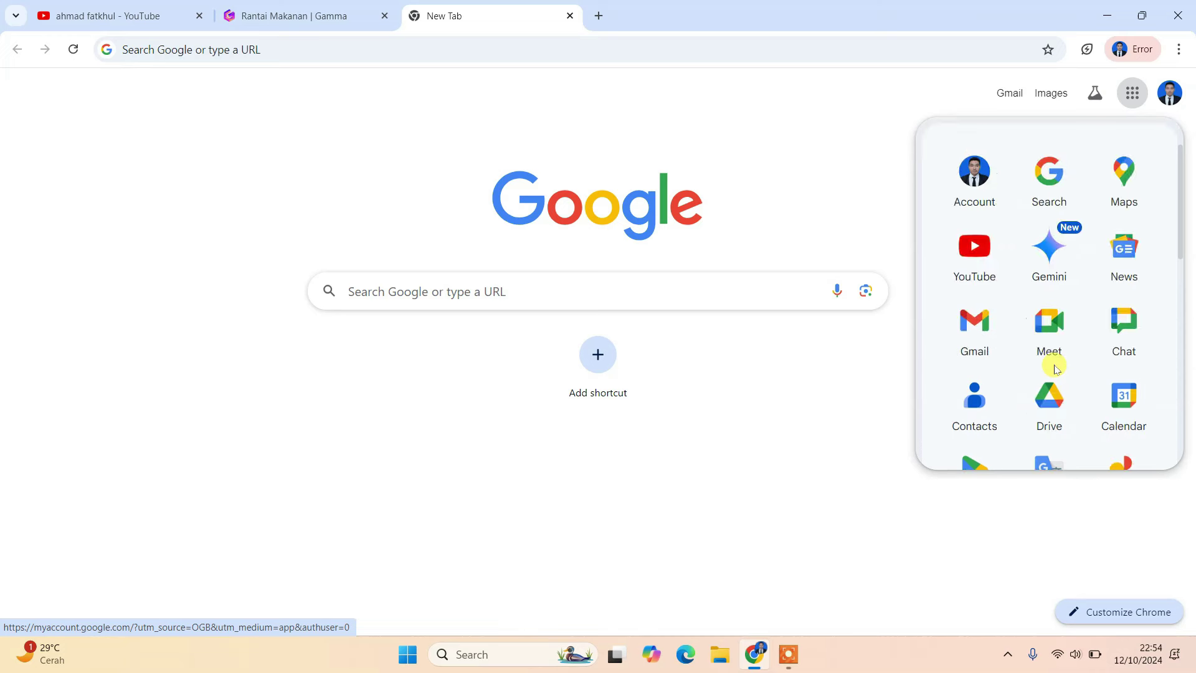
pyautogui.click(985, 339)
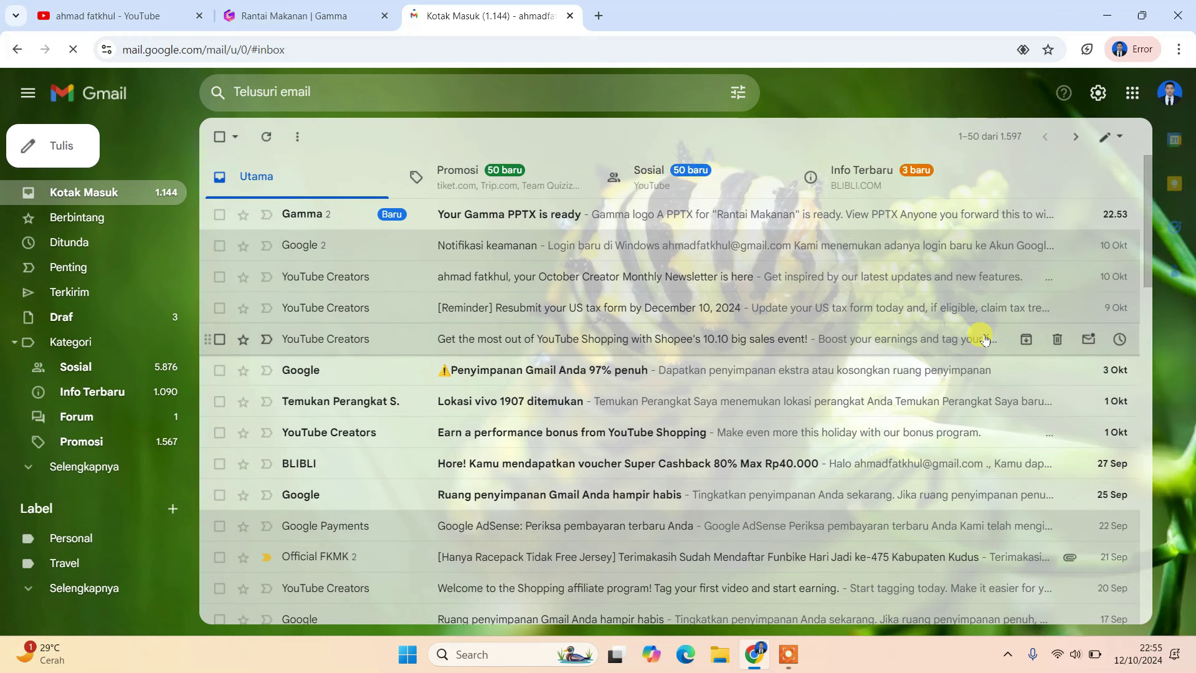
# Open the 'Your Gamma PPTX is ready' email and download Rantai-Makanan.pptx (17.3 MB) until it finishes.
pyautogui.click(779, 217)
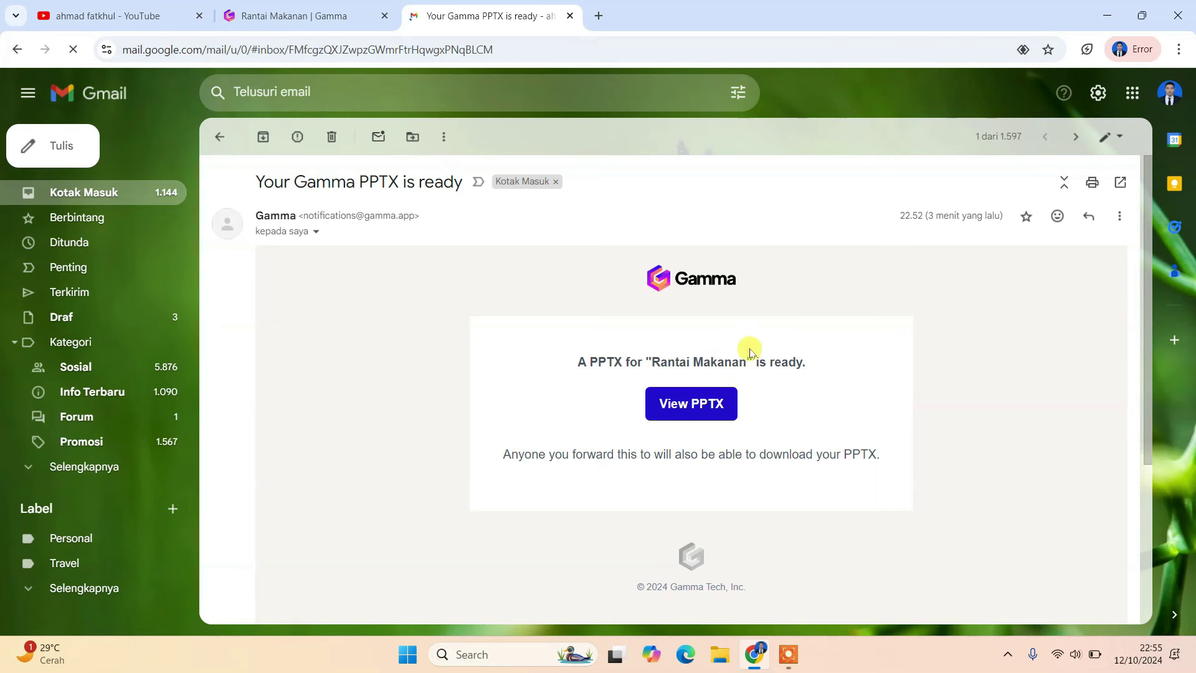
pyautogui.click(704, 420)
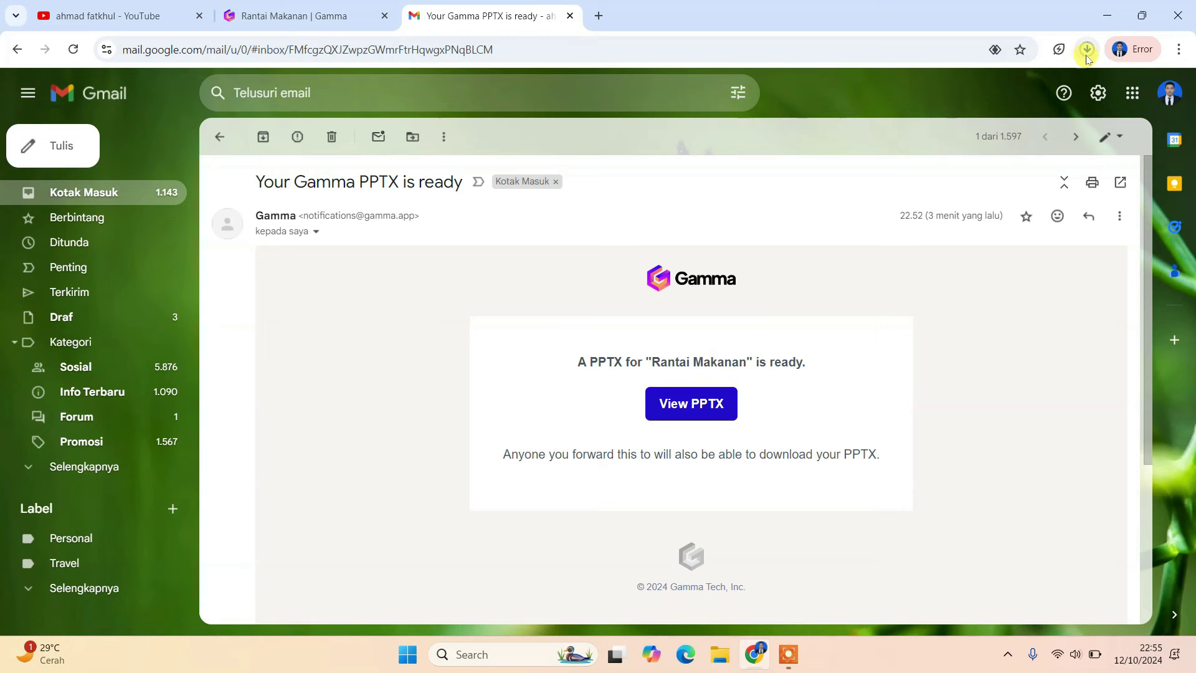
pyautogui.click(1087, 50)
pyautogui.moveTo(972, 126)
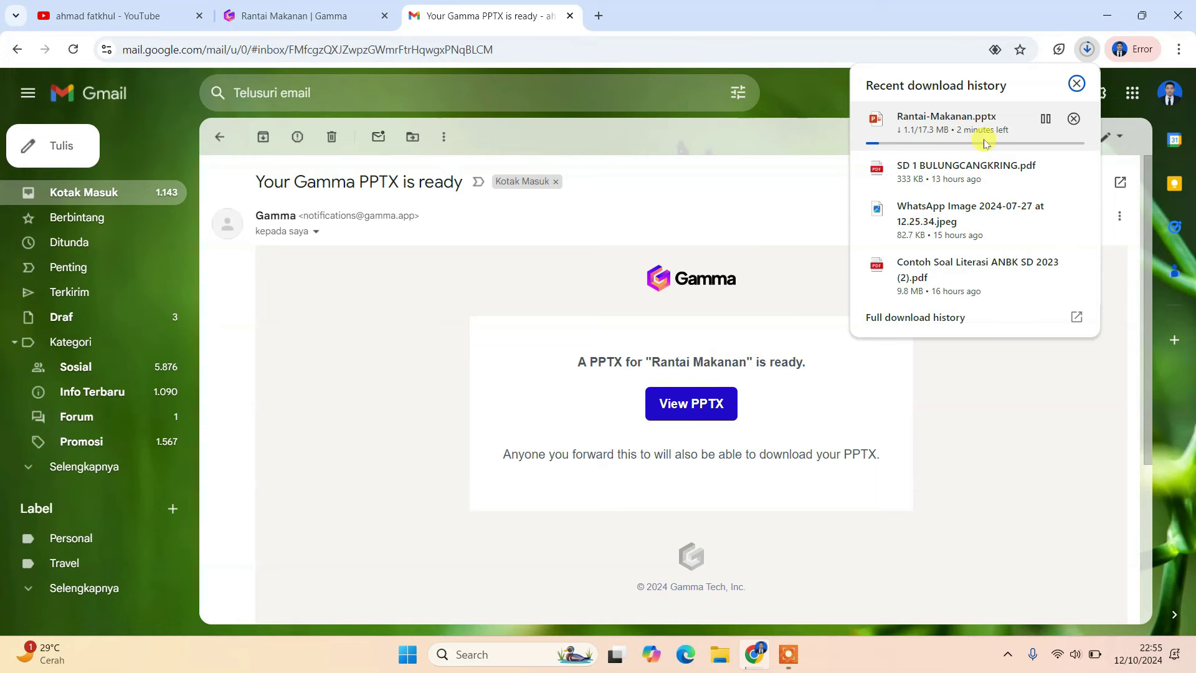
pyautogui.click(299, 16)
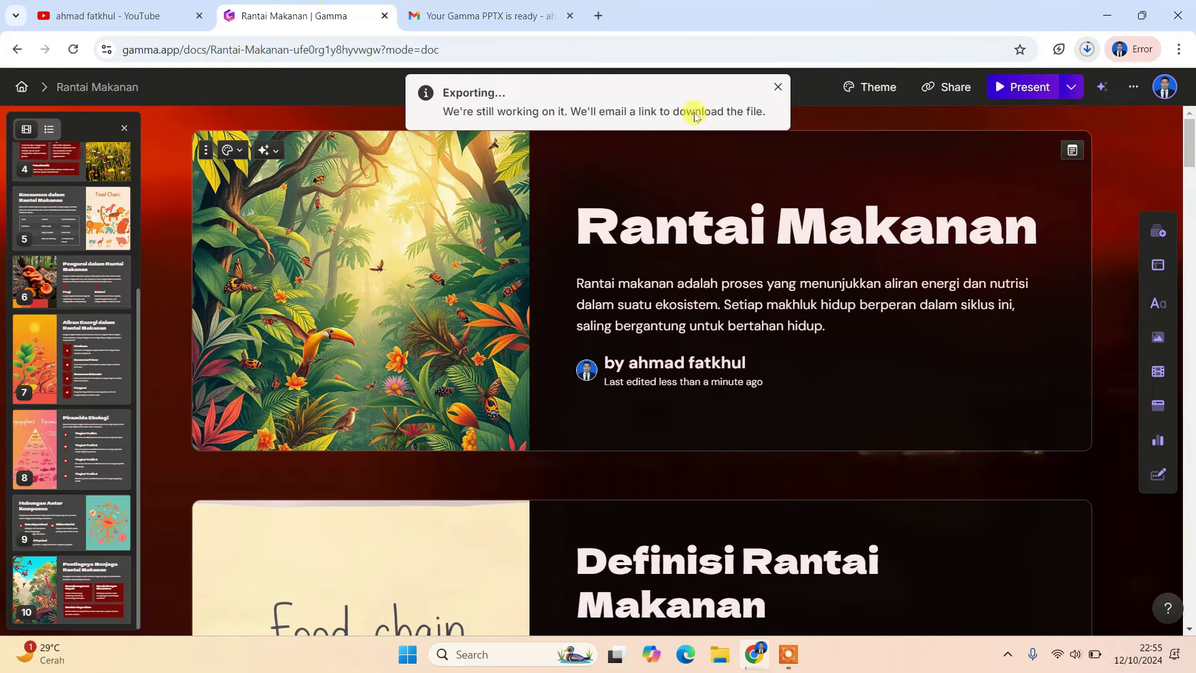
pyautogui.moveTo(1027, 155)
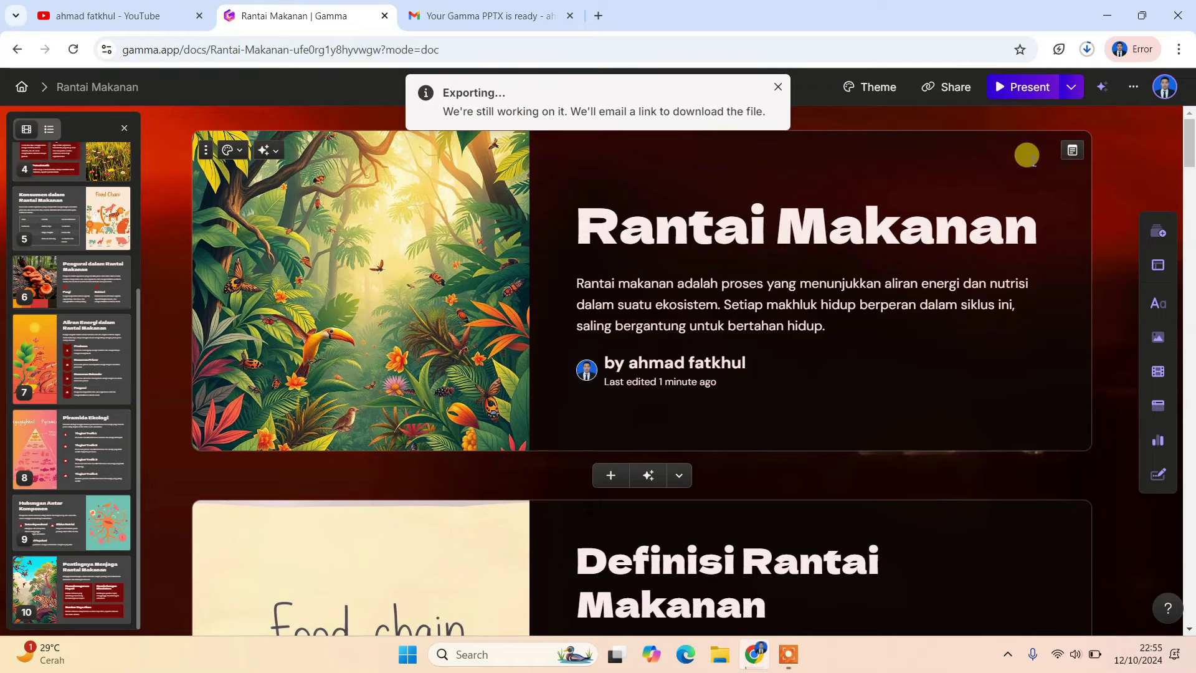
pyautogui.click(486, 13)
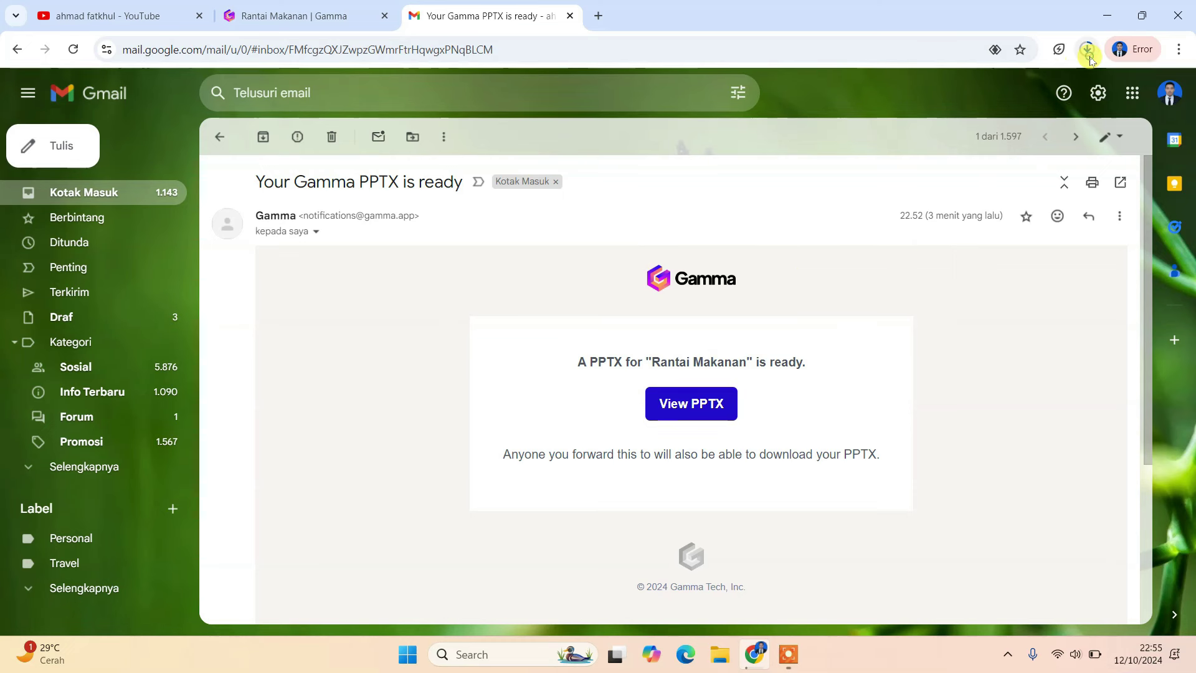
pyautogui.click(1087, 55)
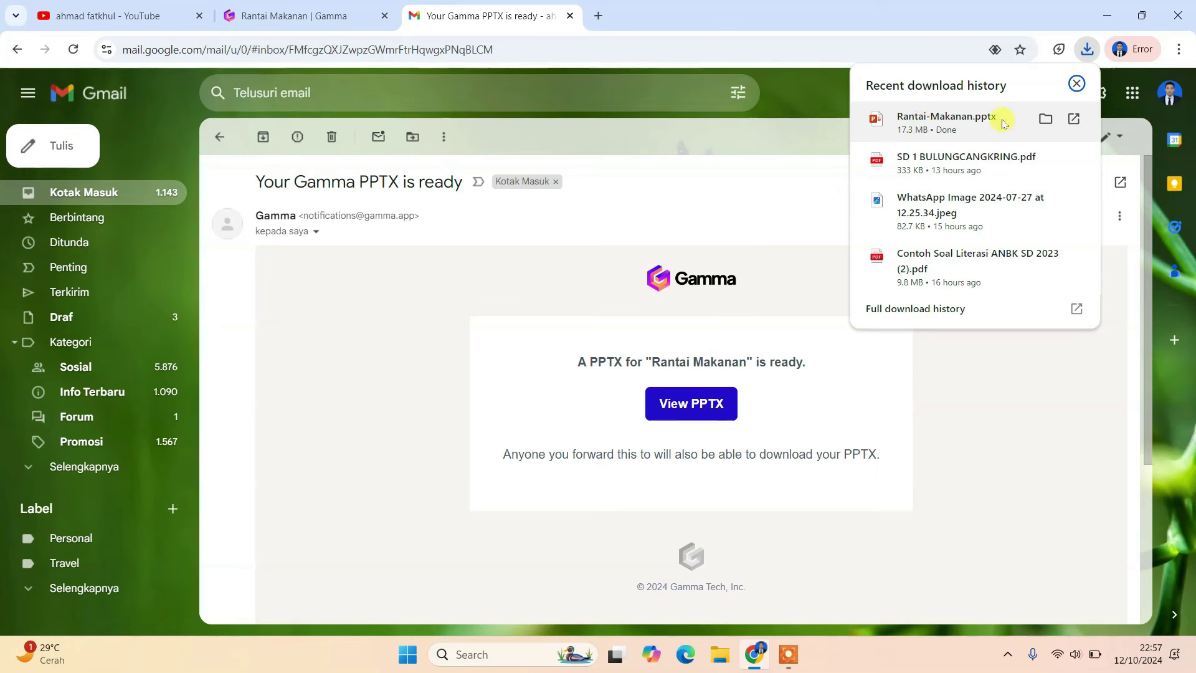
# Open Rantai-Makanan.pptx in PowerPoint from the Downloads folder.
pyautogui.click(1046, 119)
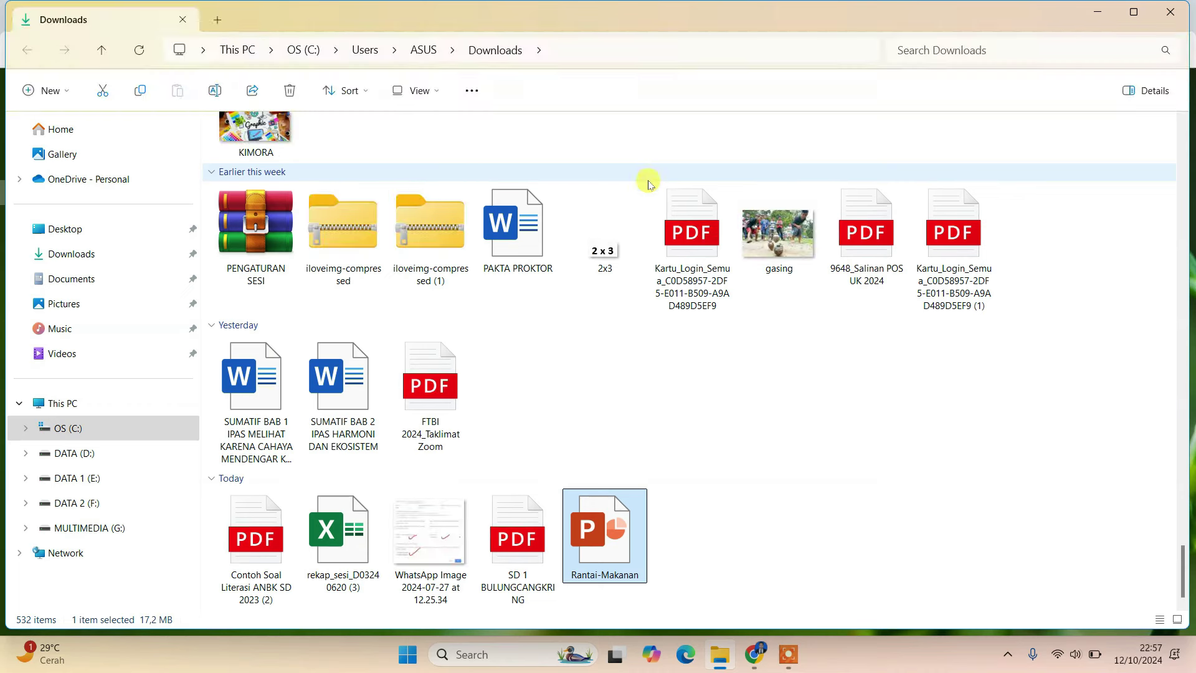
pyautogui.doubleClick(629, 530)
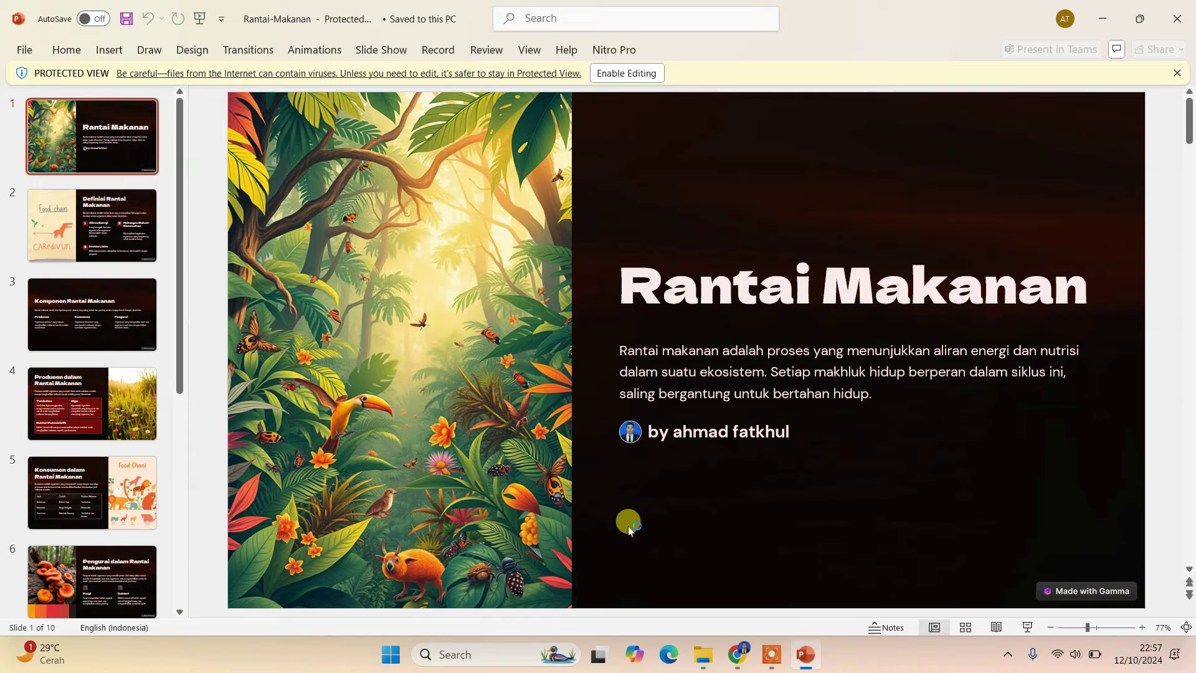
# Enable editing on Rantai-Makanan and start the slideshow from the first slide.
pyautogui.click(627, 73)
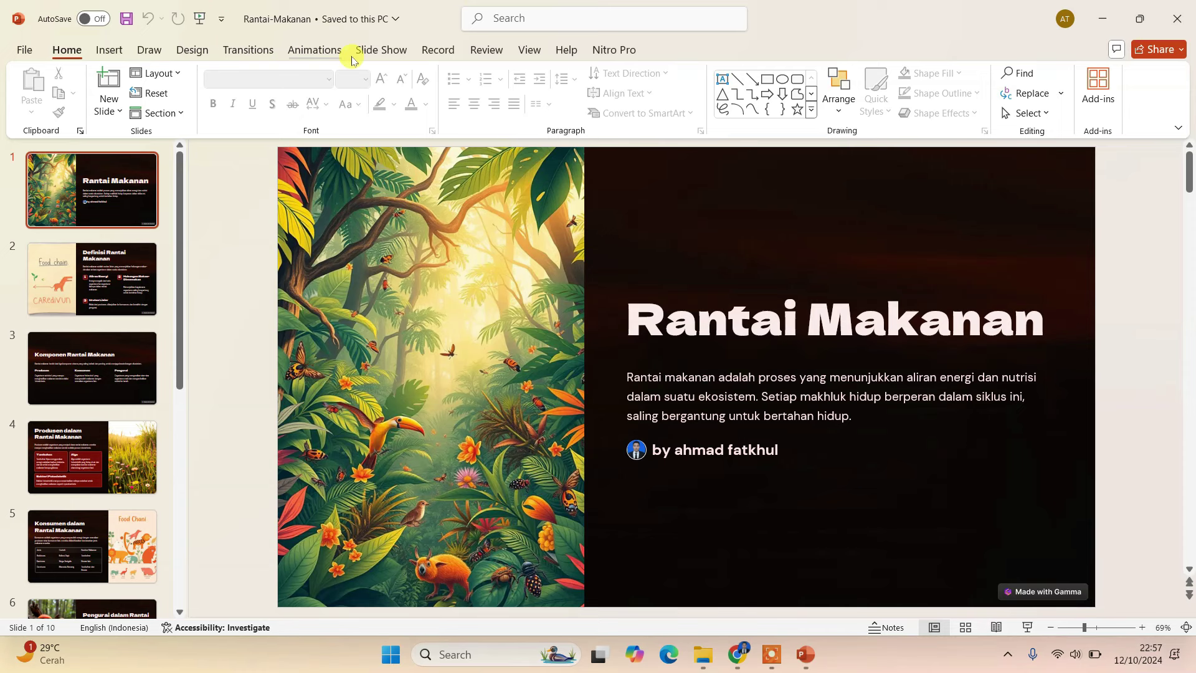
pyautogui.click(374, 55)
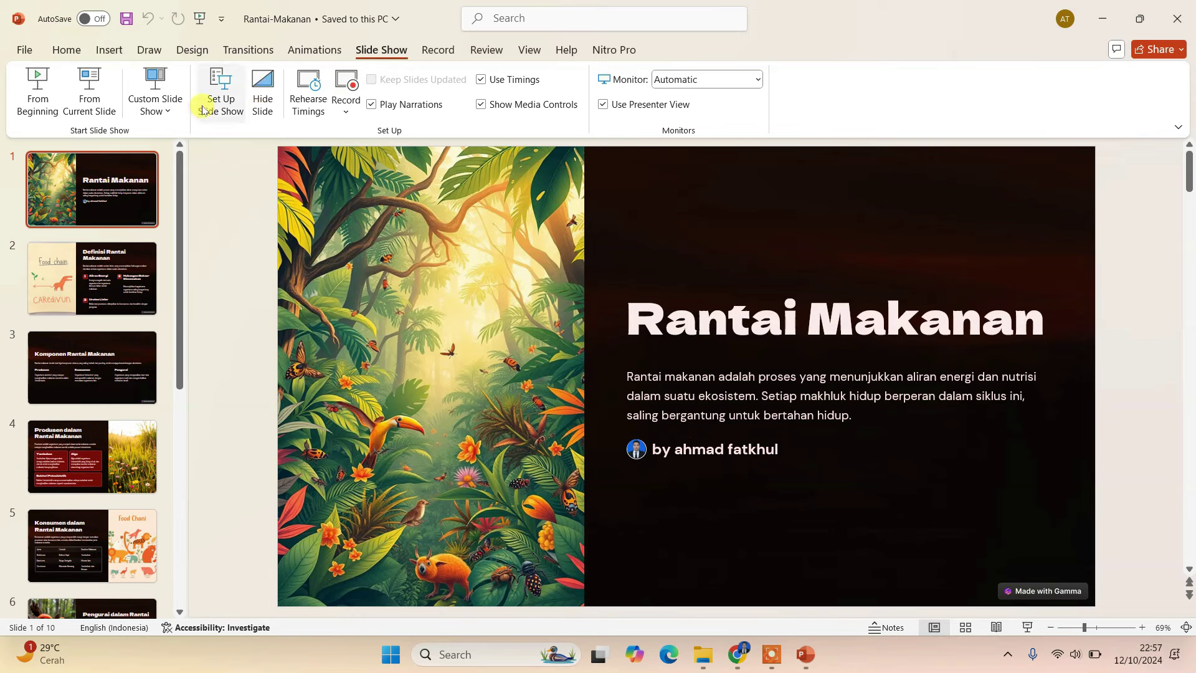
pyautogui.click(25, 93)
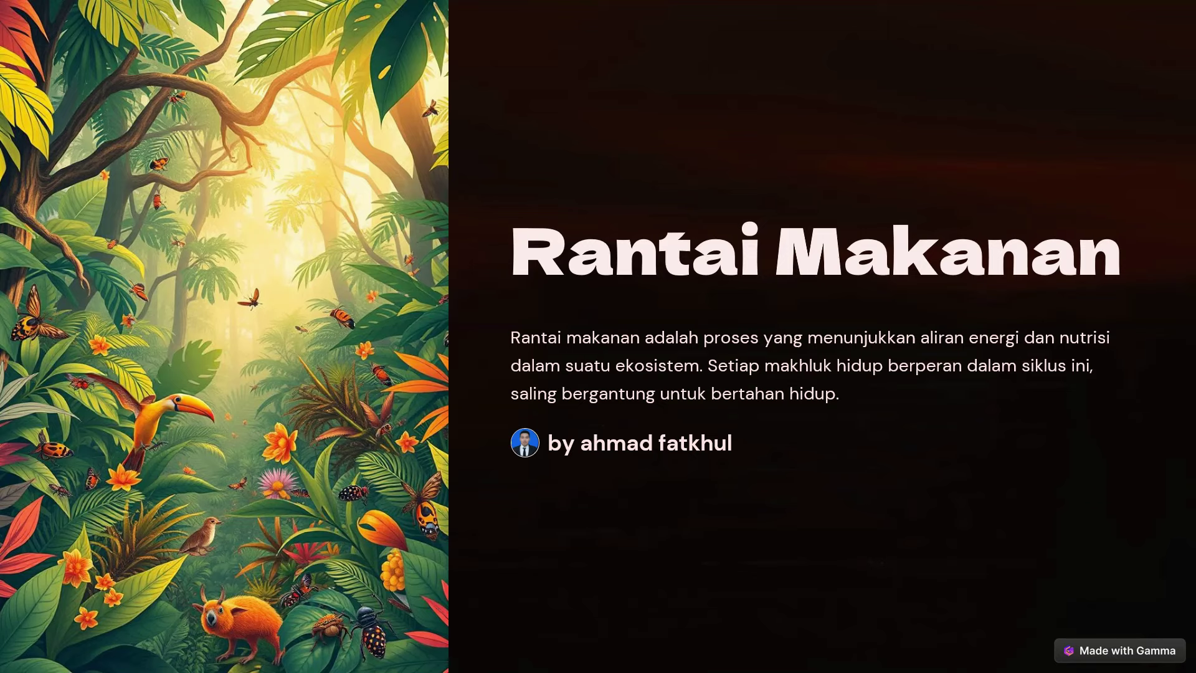
# Play every slide through 'Pentingnya Menjaga Rantai Makanan' to the end, then exit the slideshow.
pyautogui.press('Right')
pyautogui.press('Right')
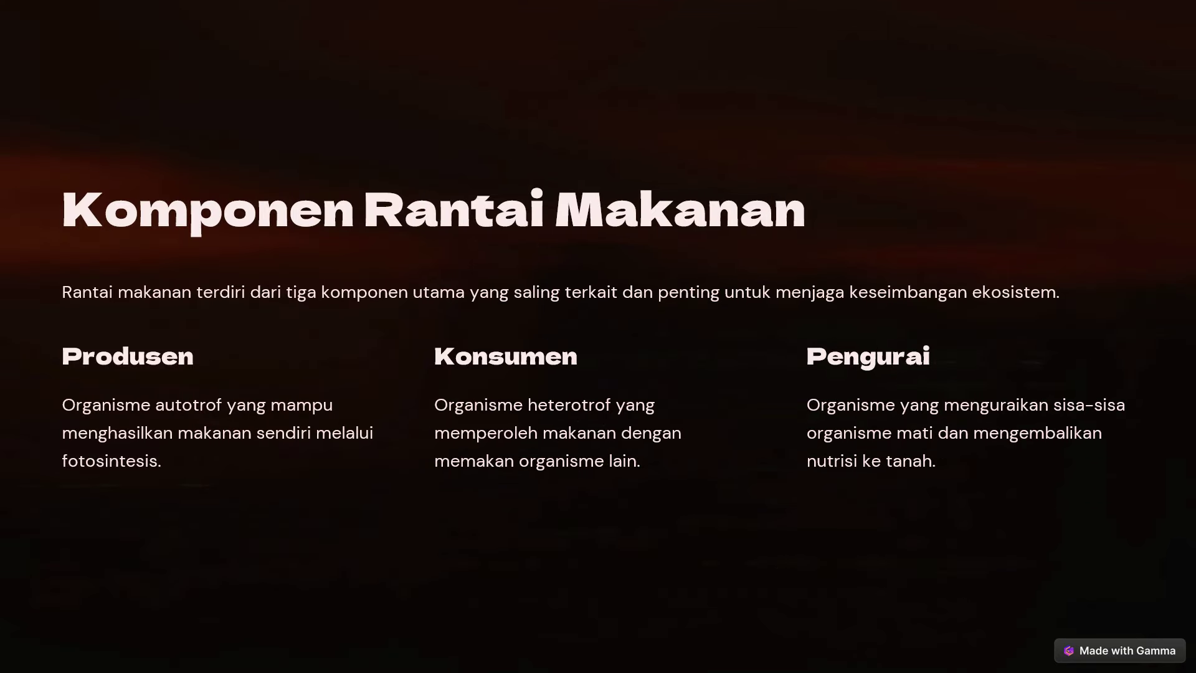
pyautogui.press('Right')
pyautogui.press('Right')
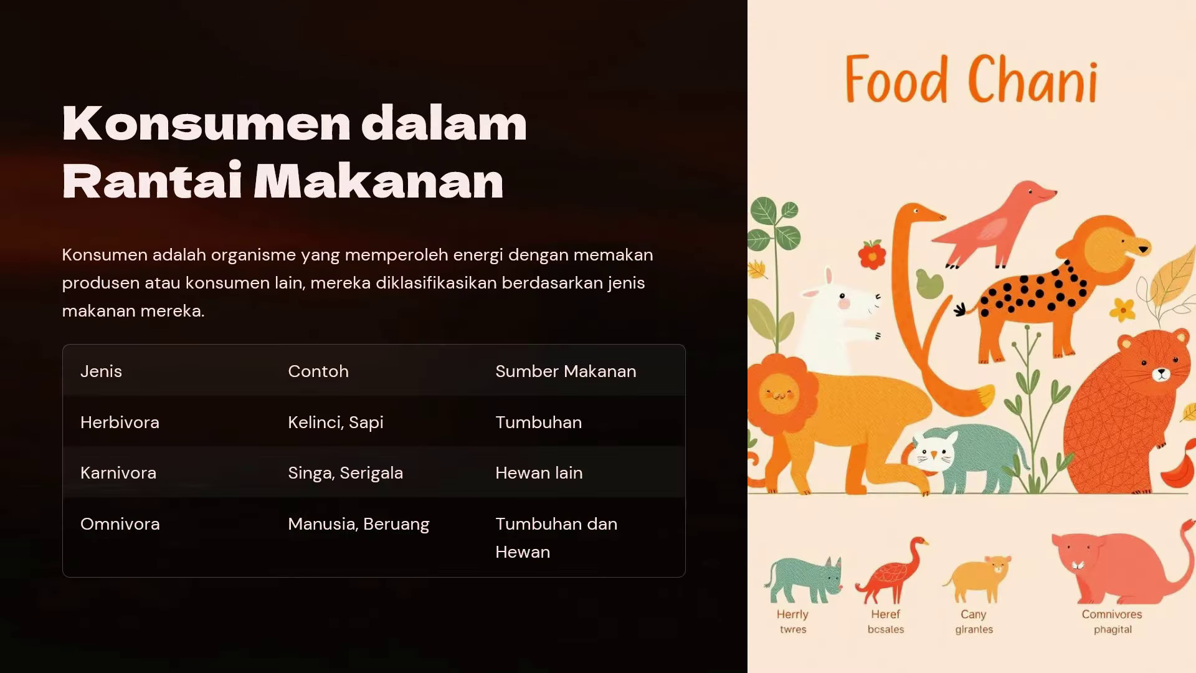
pyautogui.press('Right')
pyautogui.press('Right')
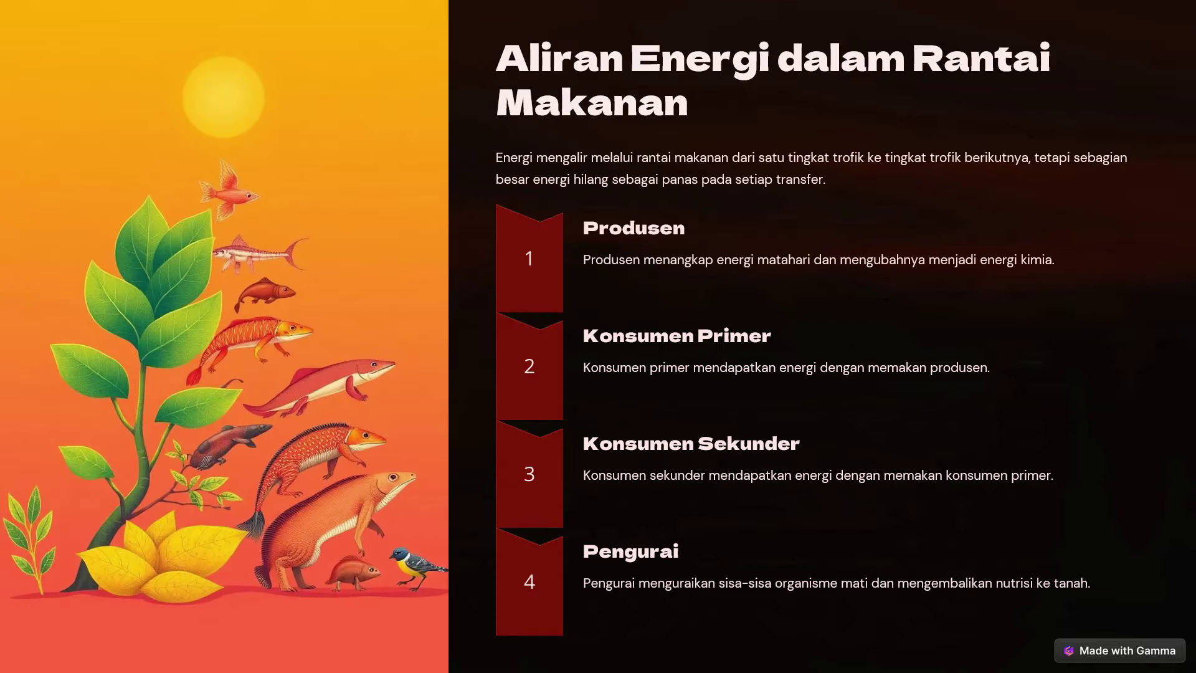
pyautogui.press('Right')
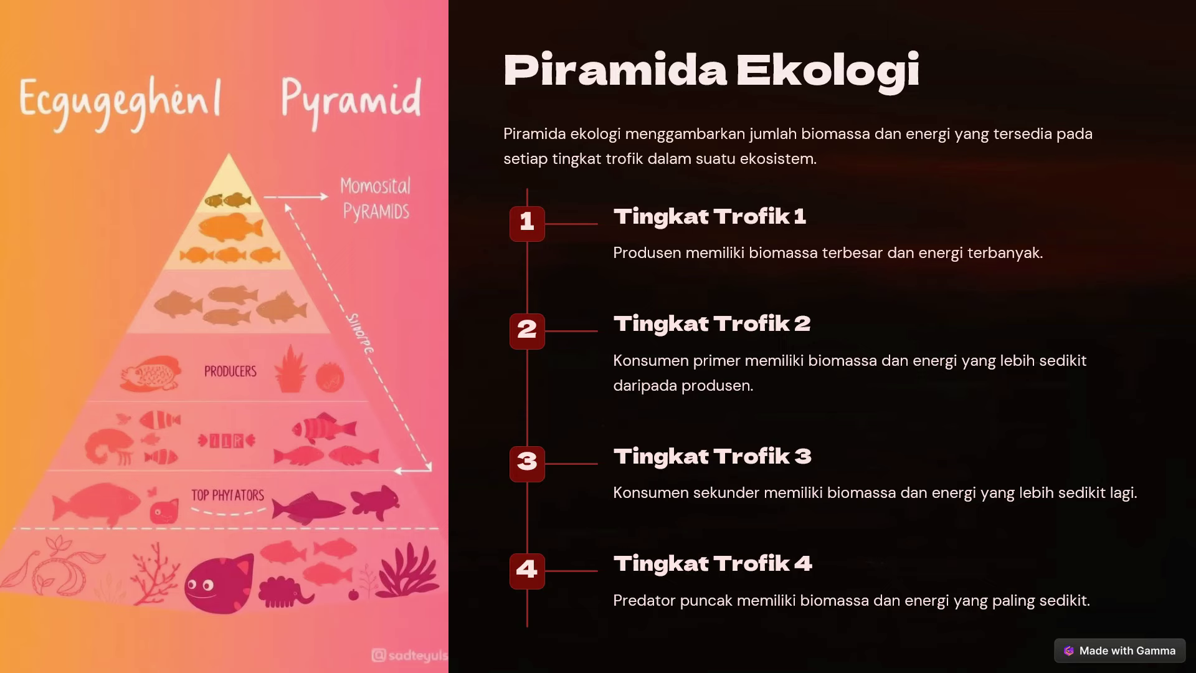
pyautogui.press('Right')
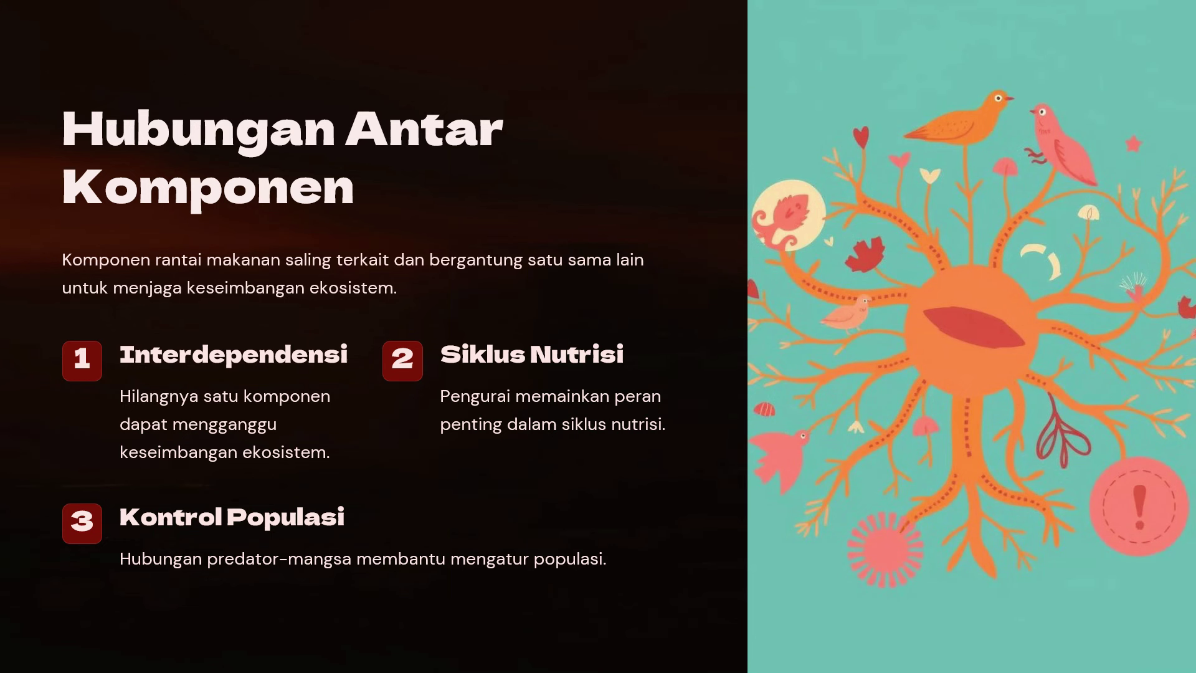
pyautogui.press('Right')
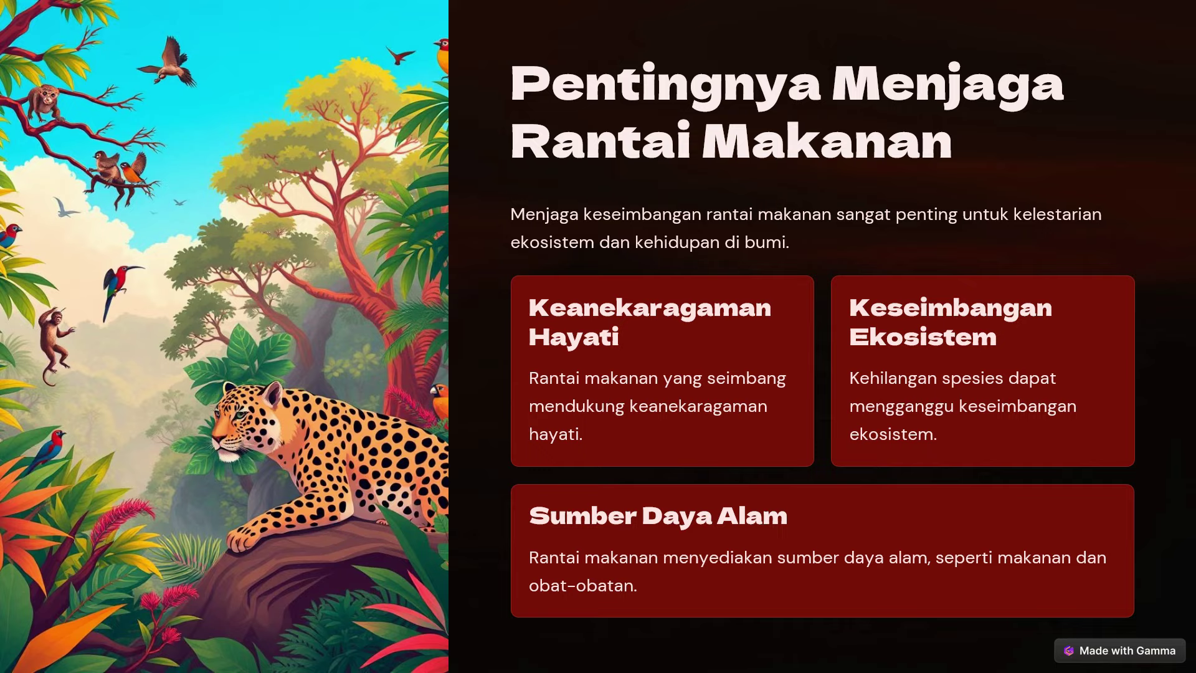
pyautogui.press('Right')
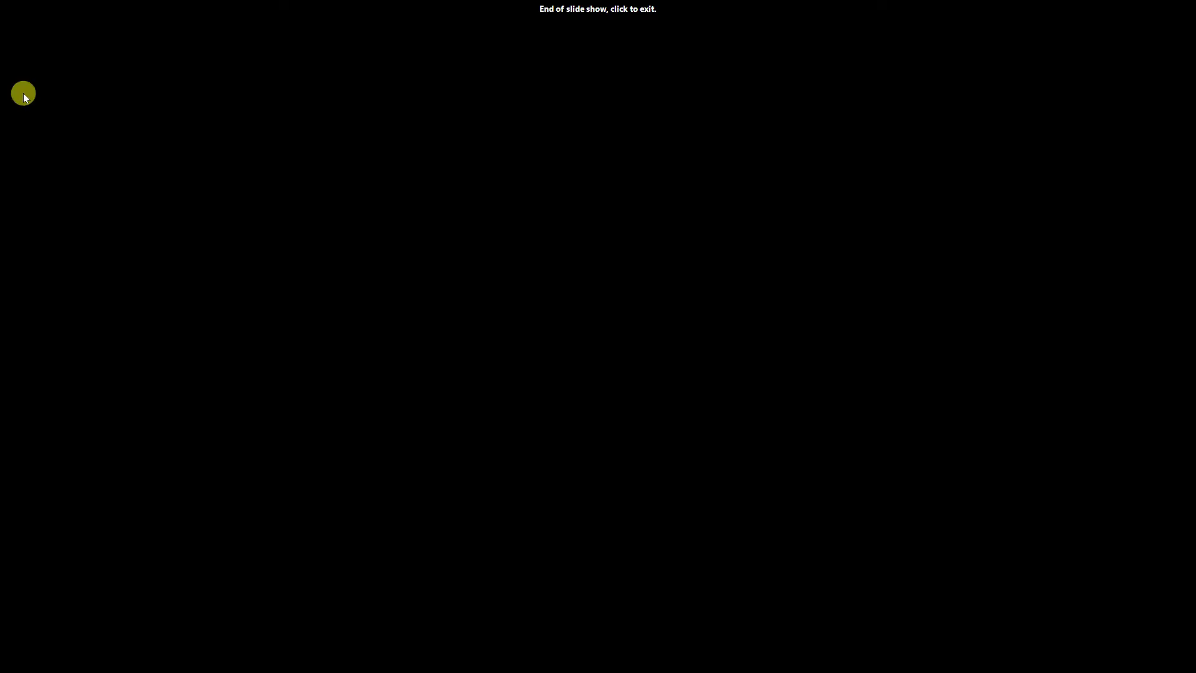
pyautogui.click(24, 96)
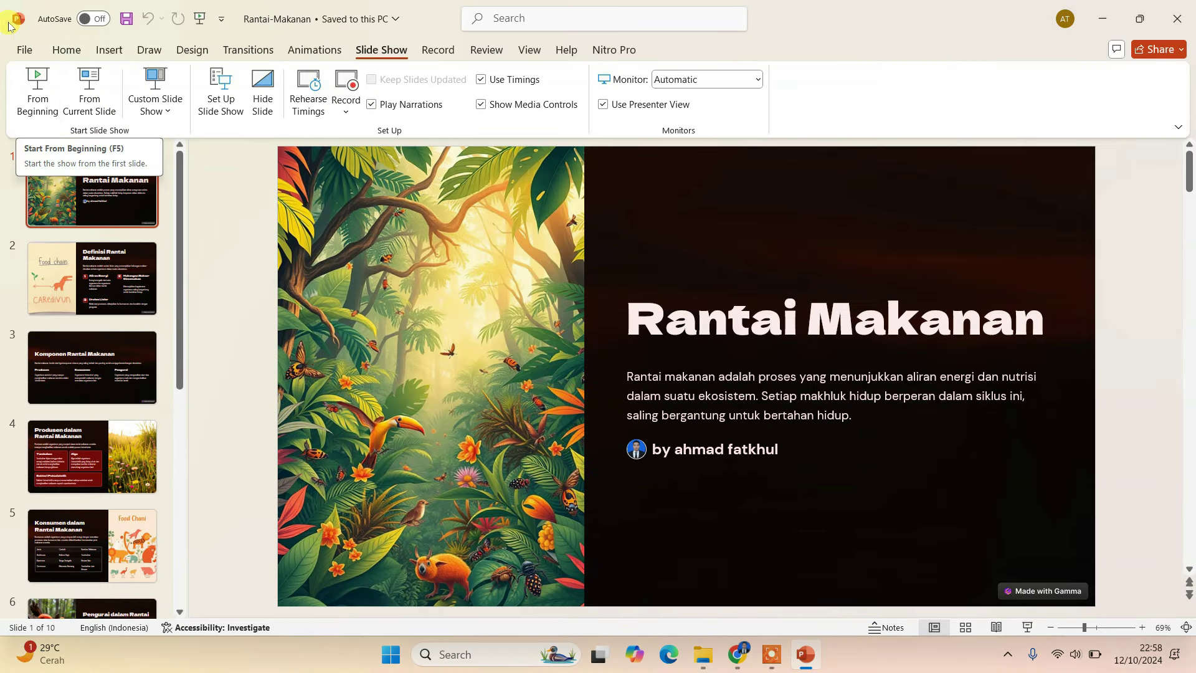
# Return to the Rantai Makanan Gamma document in Chrome.
pyautogui.click(739, 656)
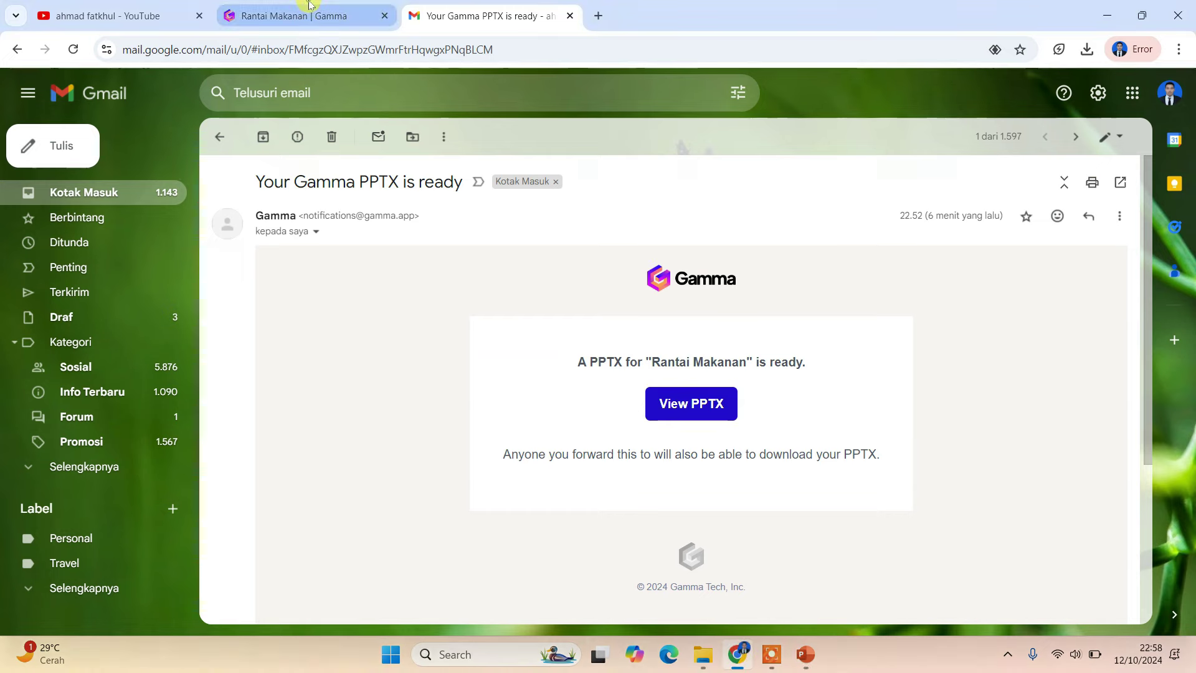
pyautogui.click(299, 16)
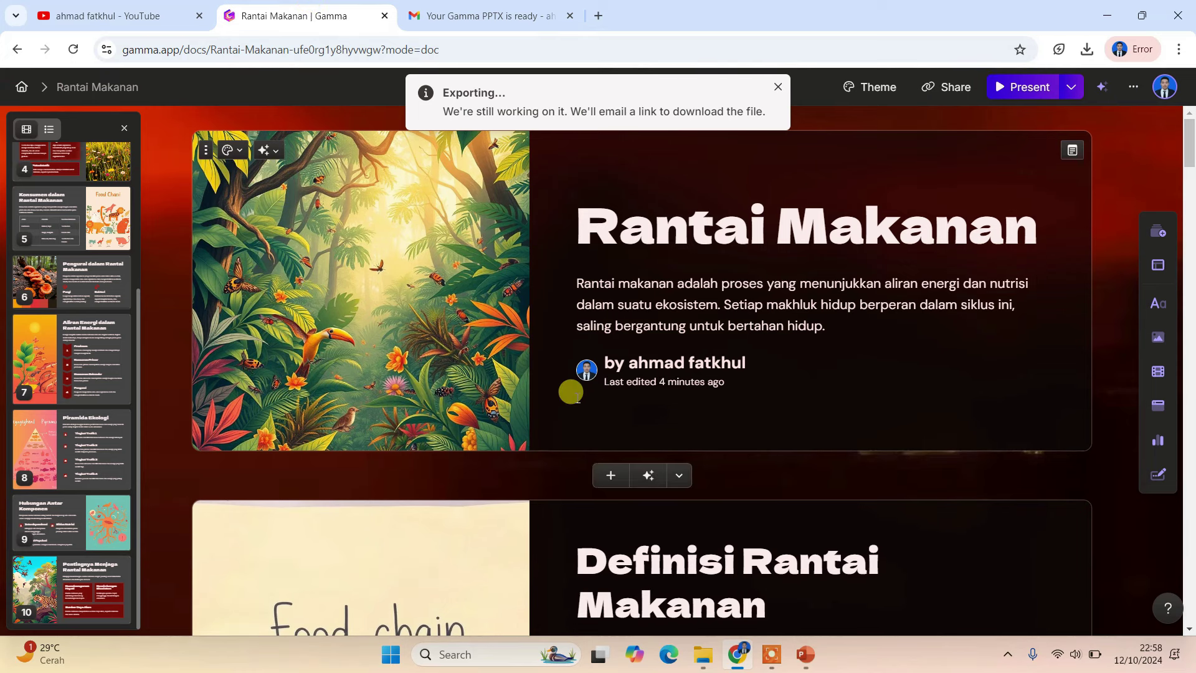
pyautogui.scroll(-1, 663, 474)
pyautogui.scroll(1, 664, 474)
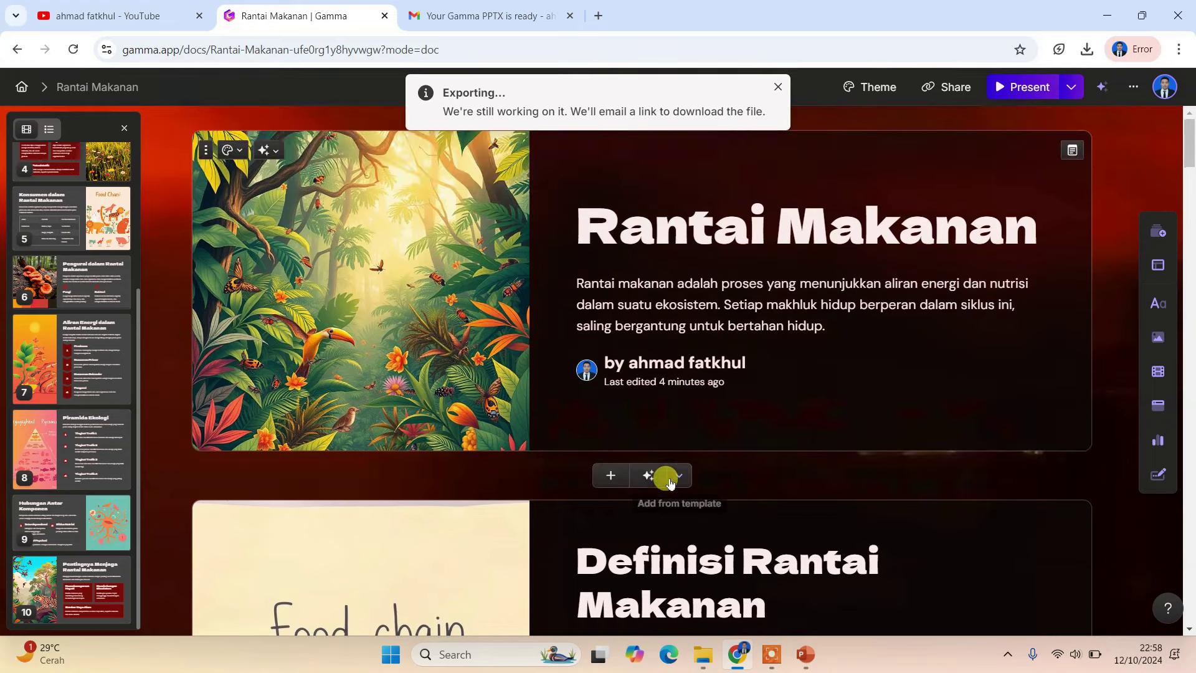
# Type stray letters into the title and remove them, then bring up the image-insert choices.
pyautogui.click(737, 215)
pyautogui.write('HVJ')
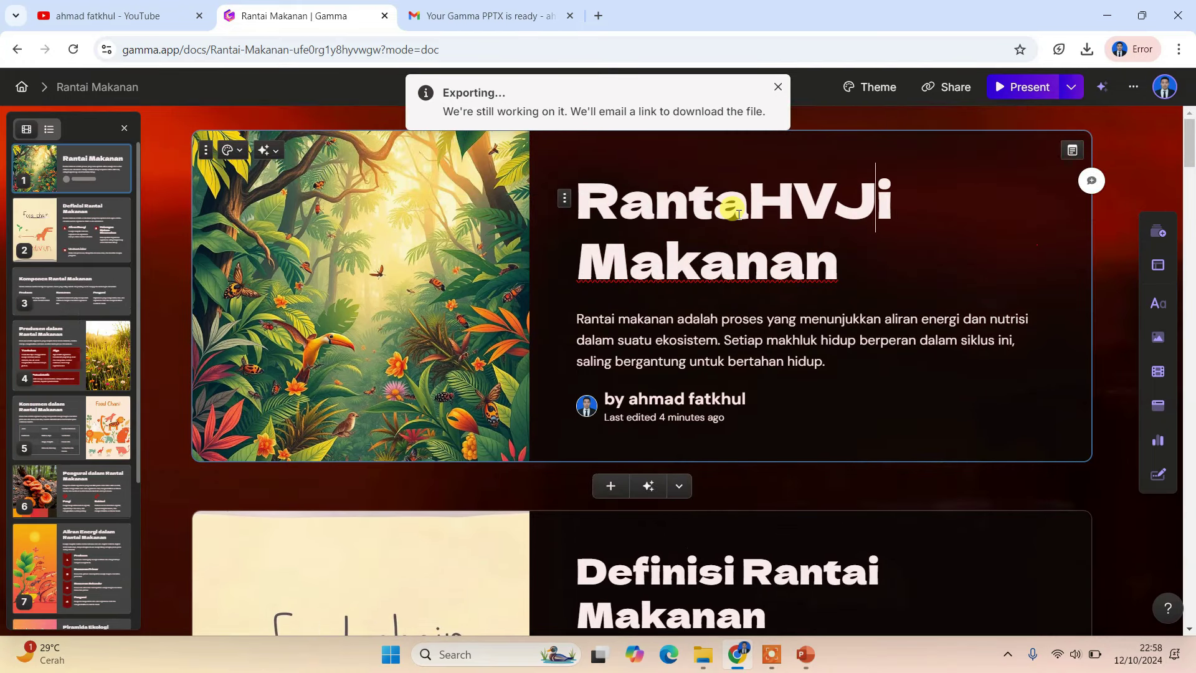
pyautogui.press('BackSpace')
pyautogui.press('BackSpace')
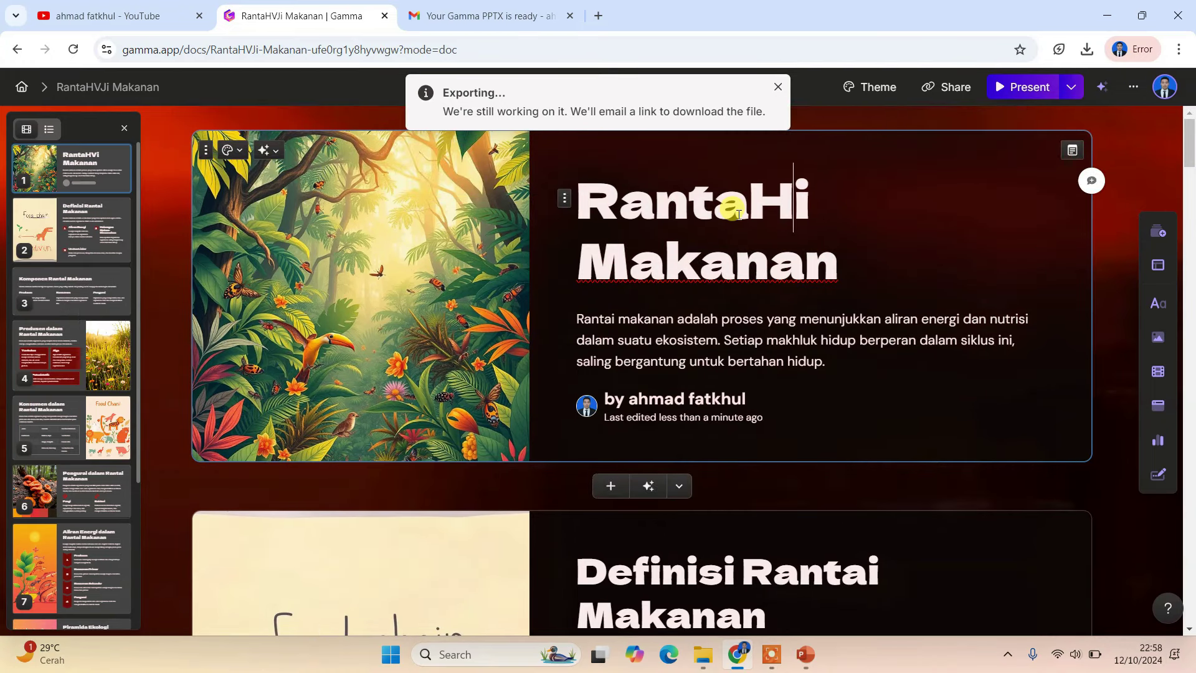
pyautogui.press('BackSpace')
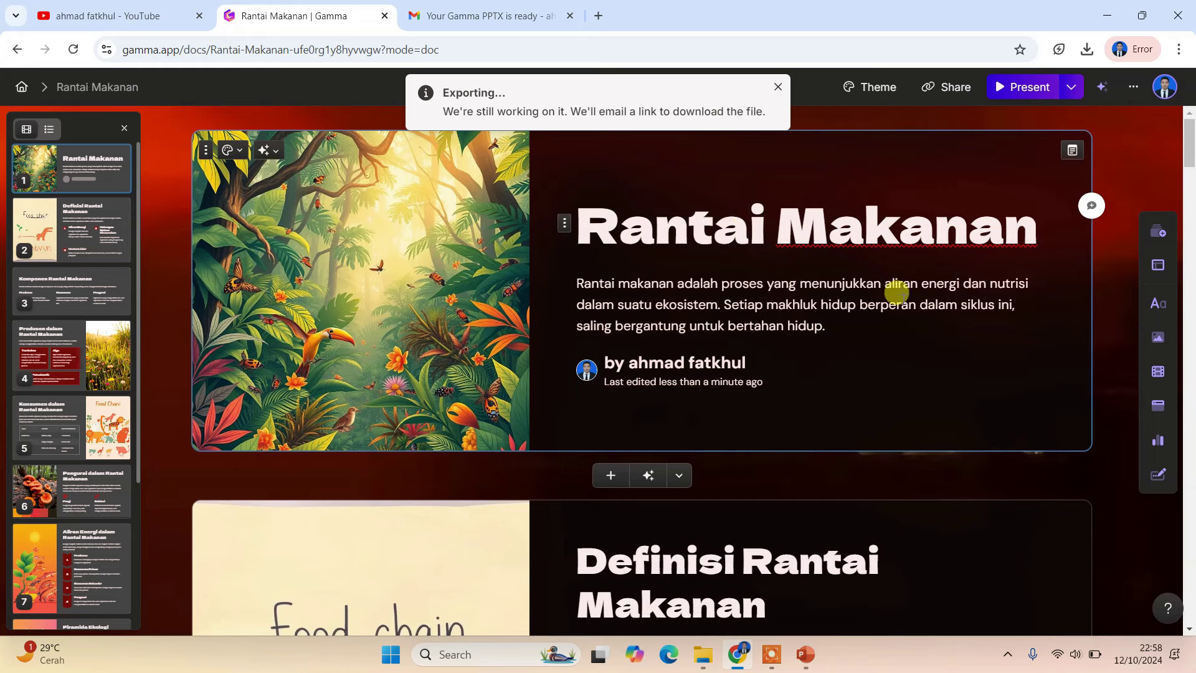
pyautogui.click(1159, 339)
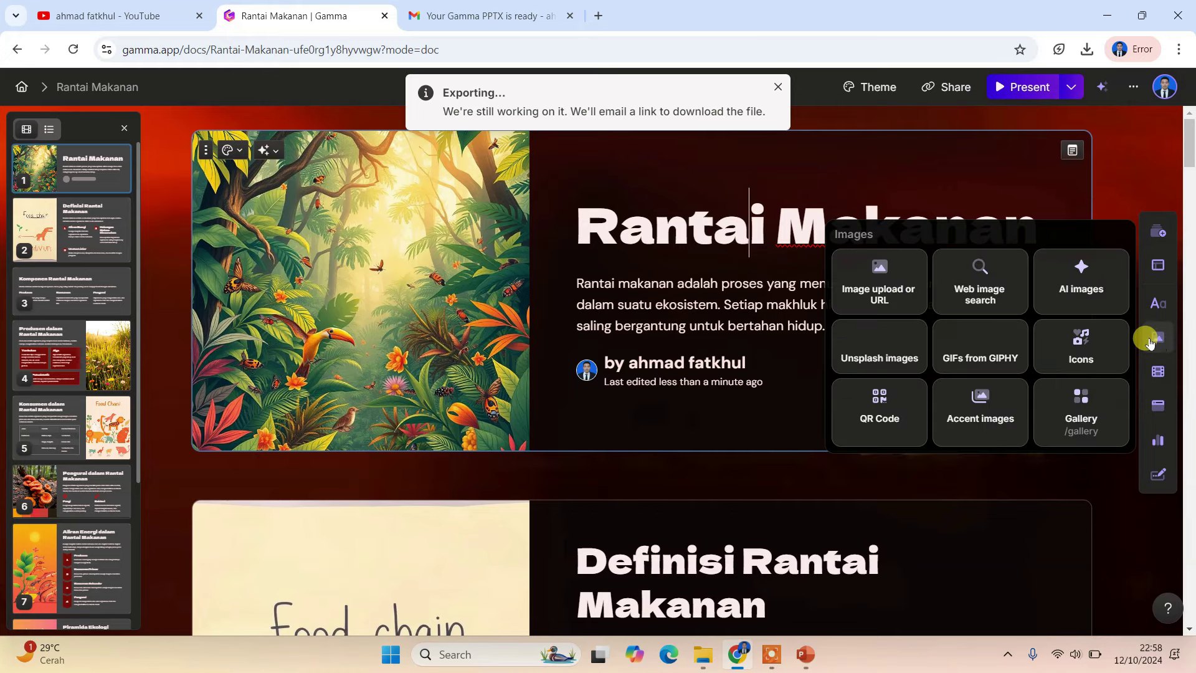
pyautogui.moveTo(1081, 411)
pyautogui.hotkey('ctrl', 'shift', 'Tab')
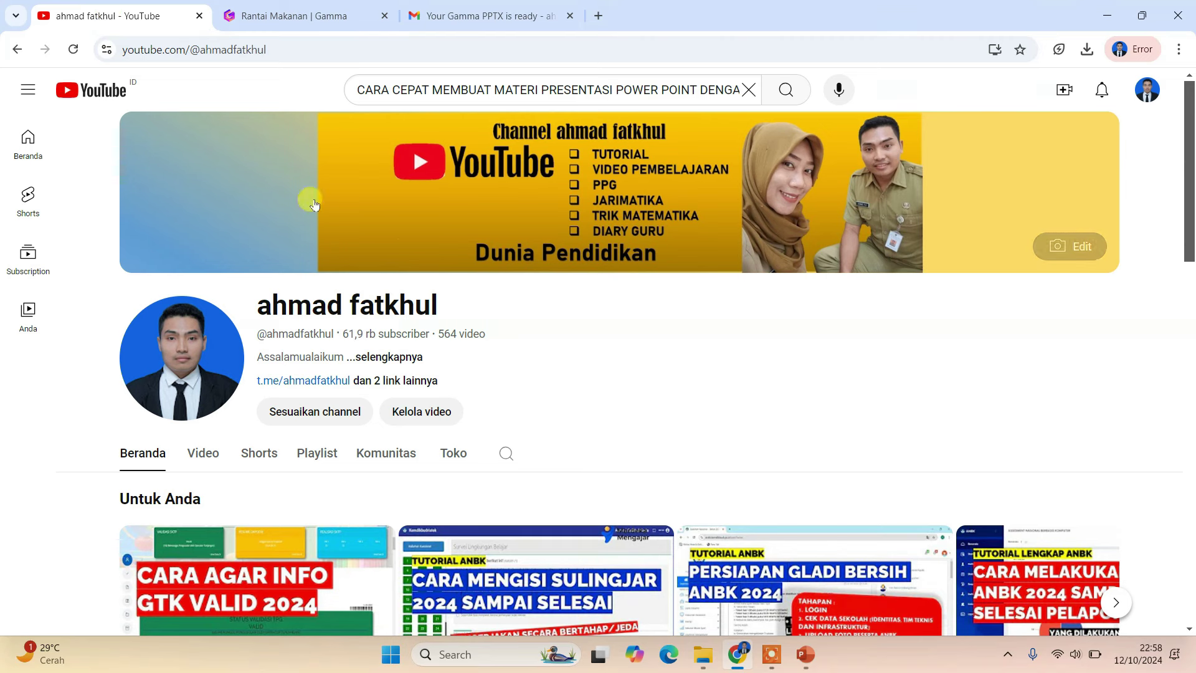